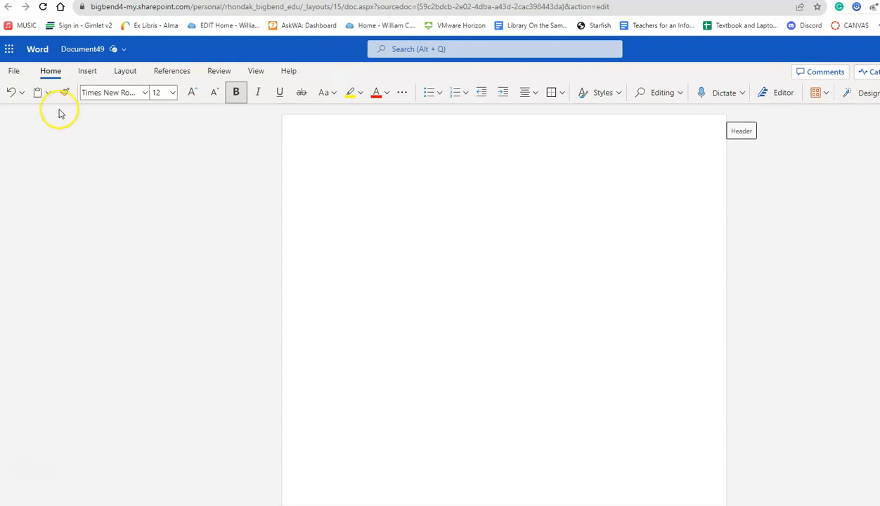
Step: Apply the Normal 1-inch margin preset from the Layout settings
{"action": "left_click", "coordinate": [127, 71]}
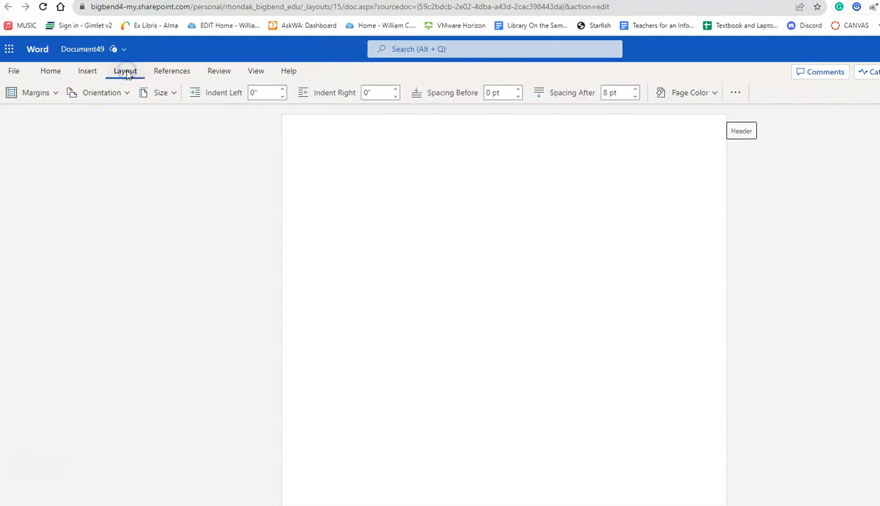
{"action": "left_click", "coordinate": [46, 93]}
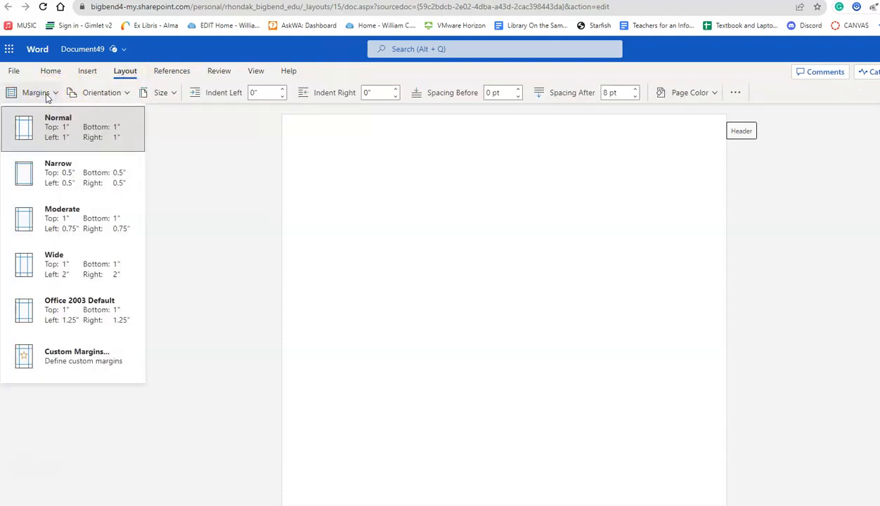
{"action": "left_click", "coordinate": [54, 132]}
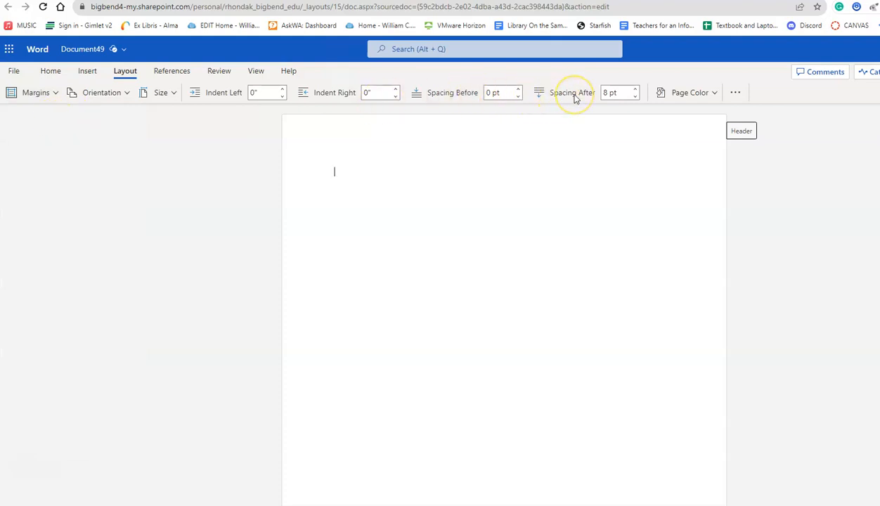
Step: Set paragraph spacing after to 0 pt and return to the first line
{"action": "left_click", "coordinate": [635, 89]}
{"action": "left_click", "coordinate": [635, 96]}
{"action": "left_click", "coordinate": [636, 98]}
{"action": "left_click", "coordinate": [608, 93]}
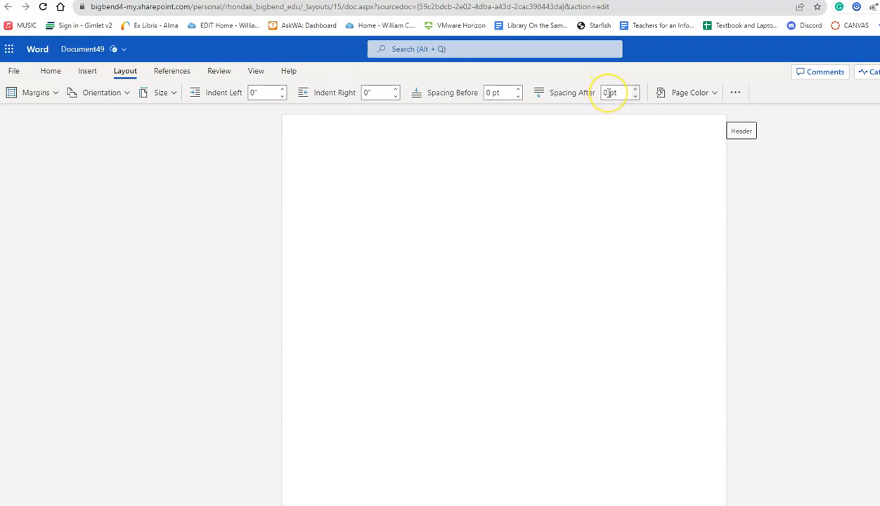
{"action": "left_click", "coordinate": [629, 179]}
{"action": "left_click", "coordinate": [592, 167]}
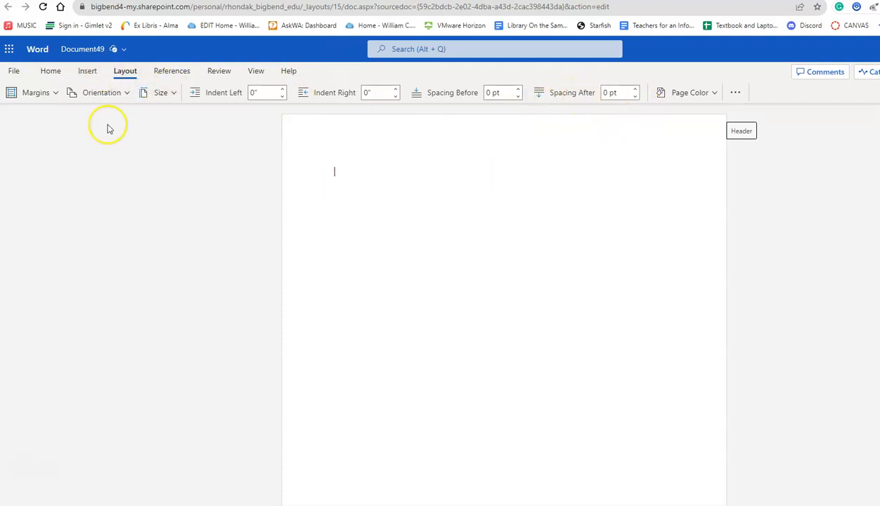
Step: Search the Home font list for Arial and apply it
{"action": "left_click", "coordinate": [53, 73]}
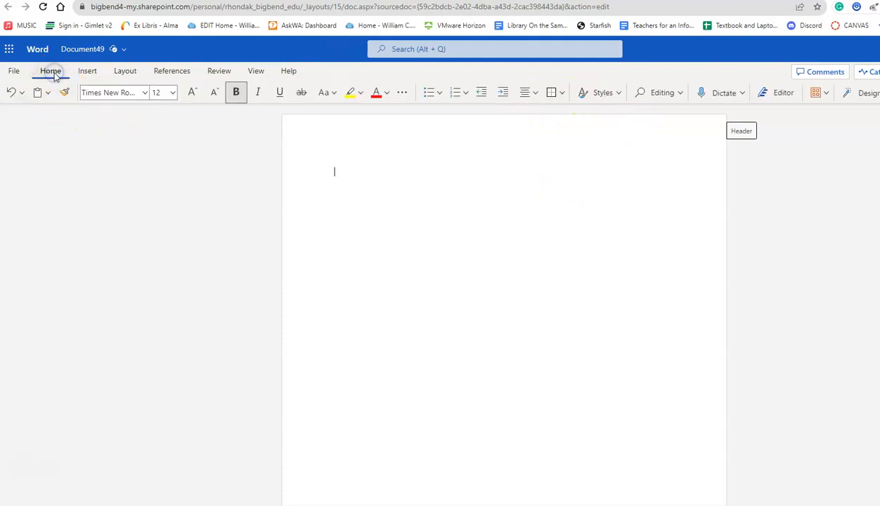
{"action": "left_click", "coordinate": [145, 93]}
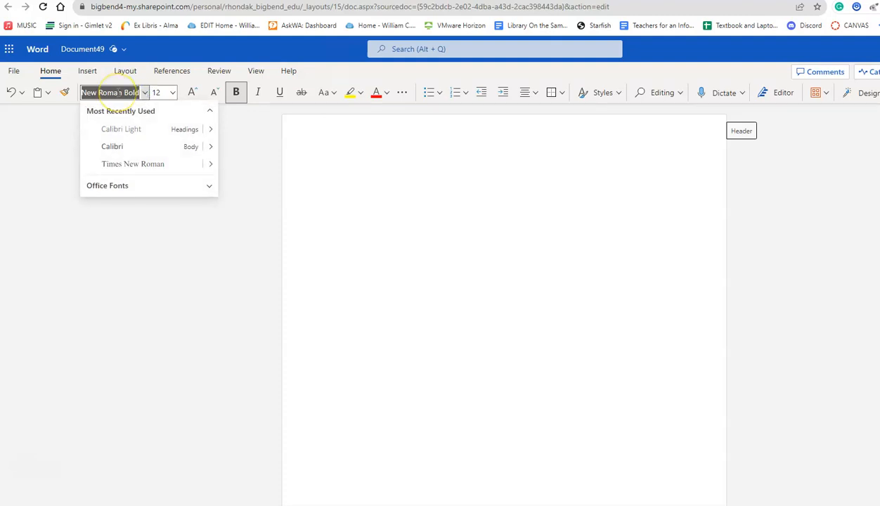
{"action": "type", "text": "s"}
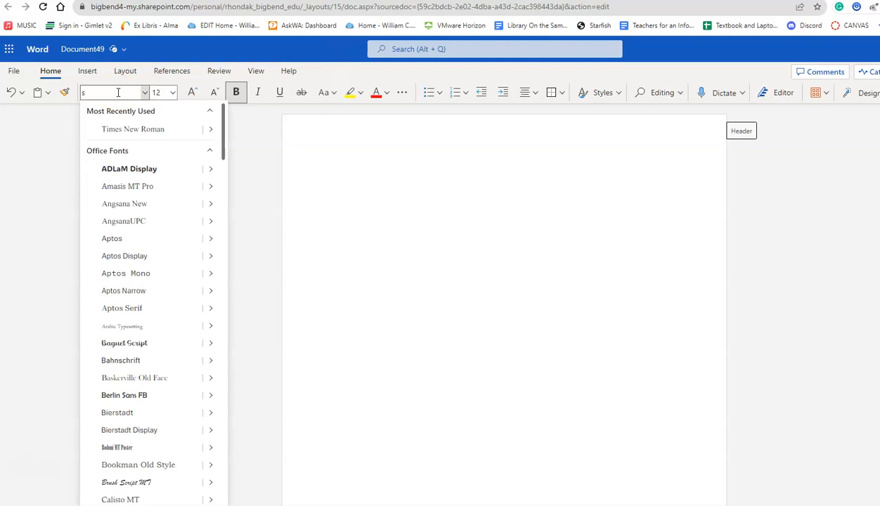
{"action": "key", "text": "BackSpace"}
{"action": "type", "text": "ariel"}
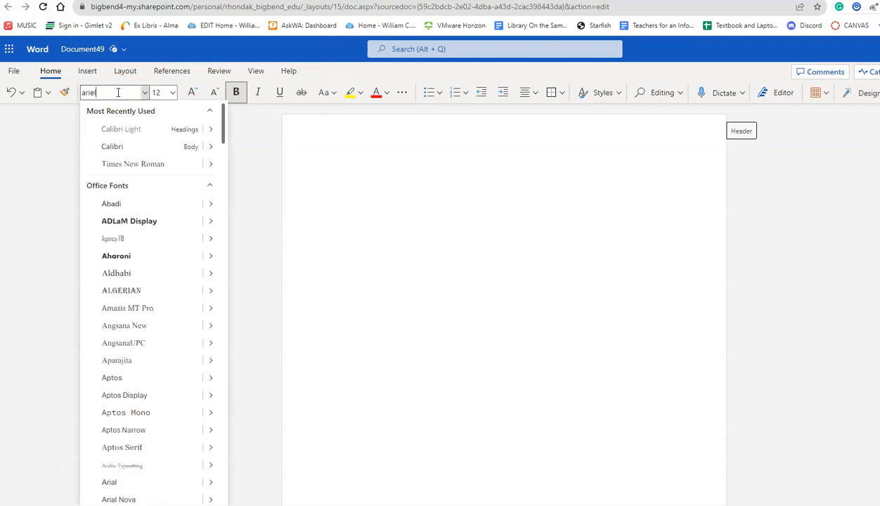
{"action": "key", "text": "BackSpace"}
{"action": "key", "text": "BackSpace"}
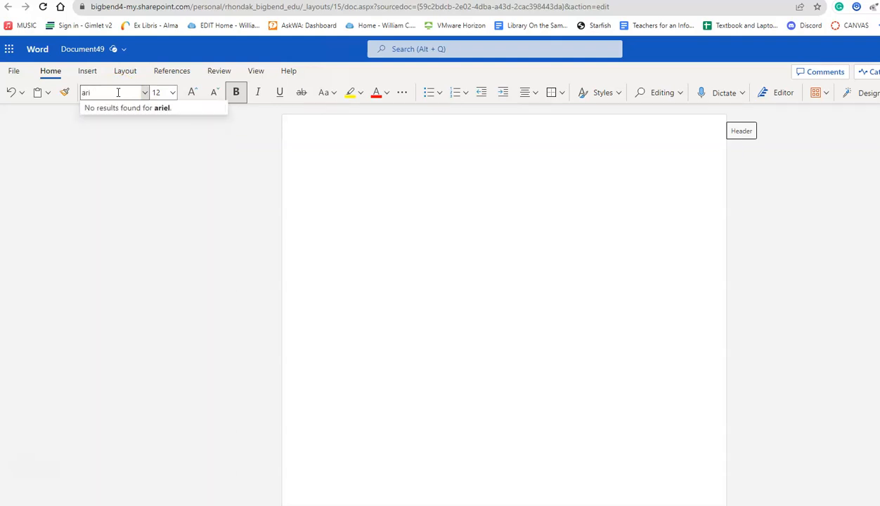
{"action": "type", "text": "al"}
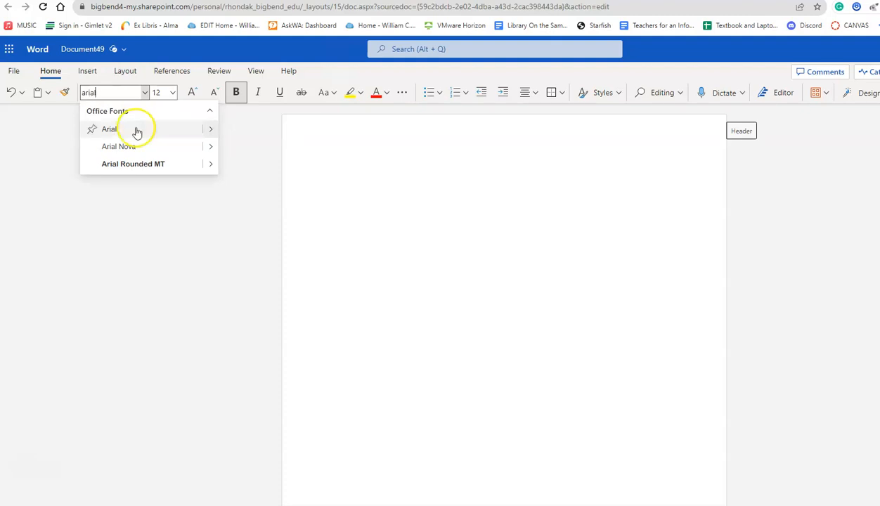
{"action": "left_click", "coordinate": [109, 130]}
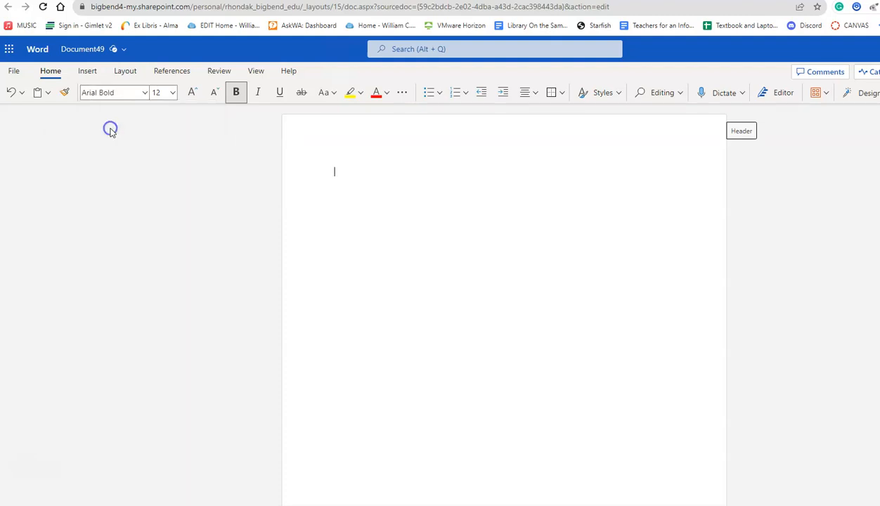
Step: Switch the font from Arial Bold to plain Arial
{"action": "left_click", "coordinate": [113, 92]}
{"action": "left_click", "coordinate": [129, 92]}
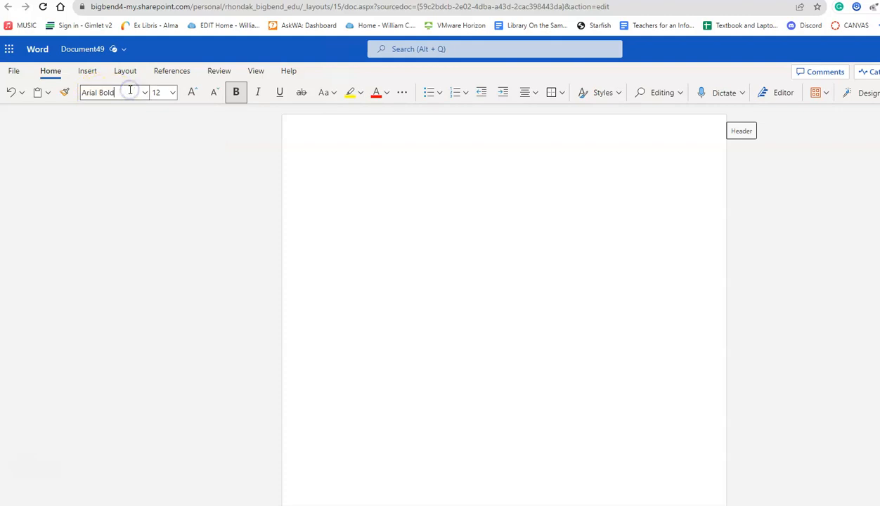
{"action": "key", "text": "BackSpace"}
{"action": "key", "text": "BackSpace"}
{"action": "key", "text": "BackSpace"}
{"action": "key", "text": "BackSpace"}
{"action": "key", "text": "BackSpace"}
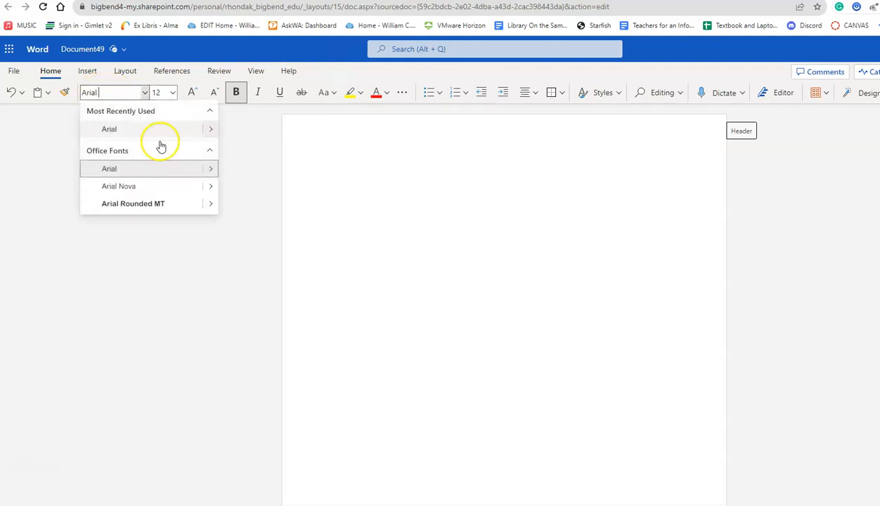
{"action": "left_click", "coordinate": [110, 129]}
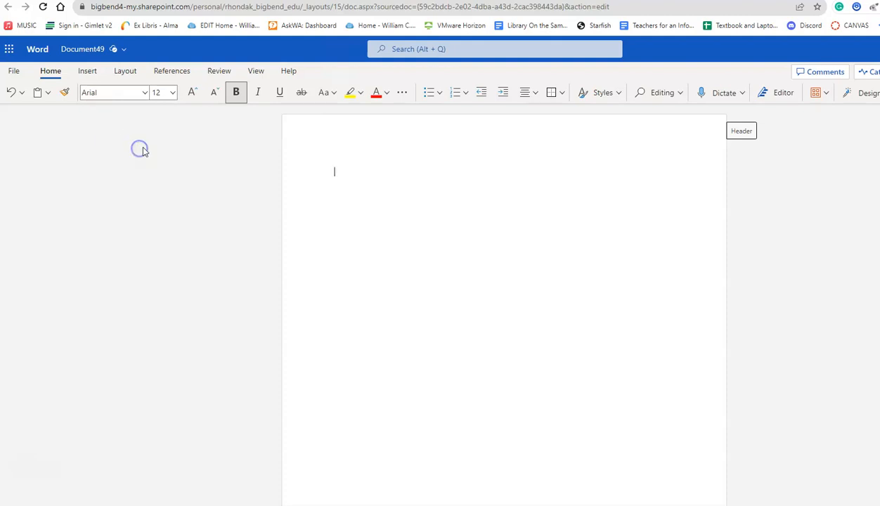
{"action": "left_click", "coordinate": [172, 93]}
Step: Keep size 12 and type the author's name, LIB 101 and Module 2 on separate lines
{"action": "left_click", "coordinate": [165, 180]}
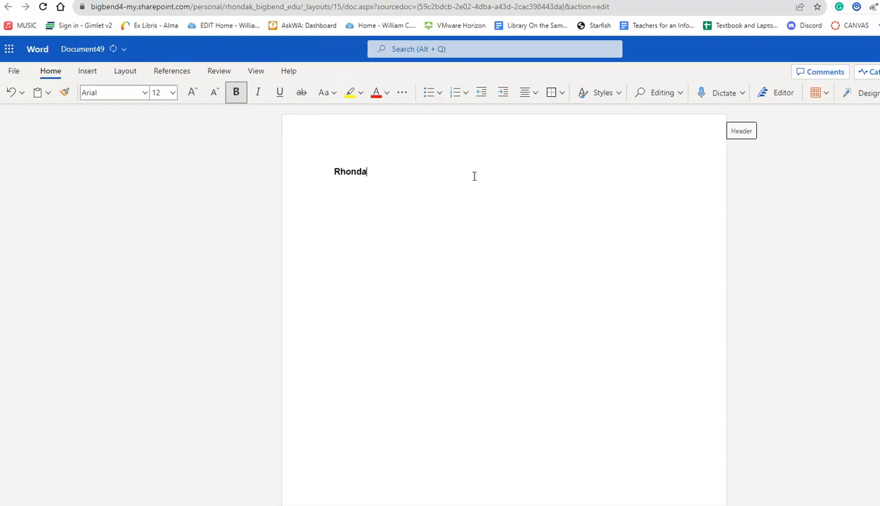
{"action": "key", "text": "Return"}
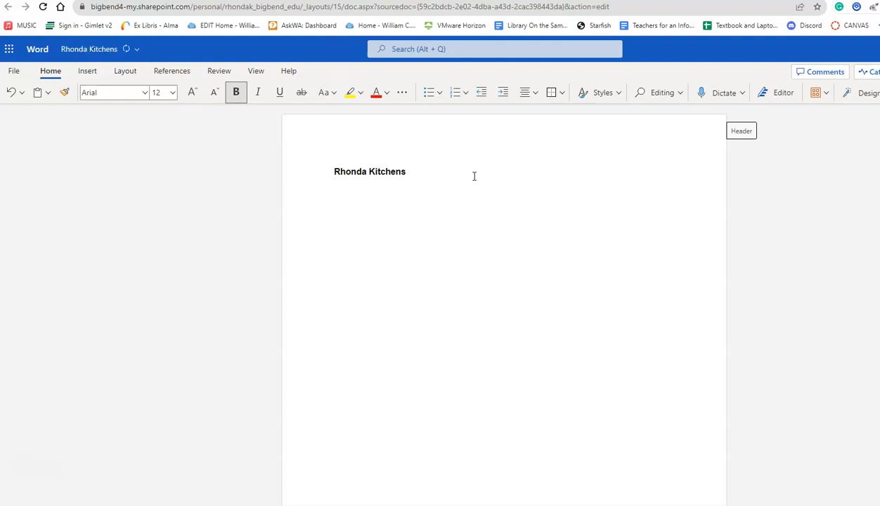
{"action": "type", "text": "LIB 101"}
{"action": "type", "text": "Module "}
{"action": "type", "text": "2"}
{"action": "key", "text": "Return"}
Step: Type the title 'Bibliography in Process', correcting the misspelled word
{"action": "type", "text": "Bibliophy "}
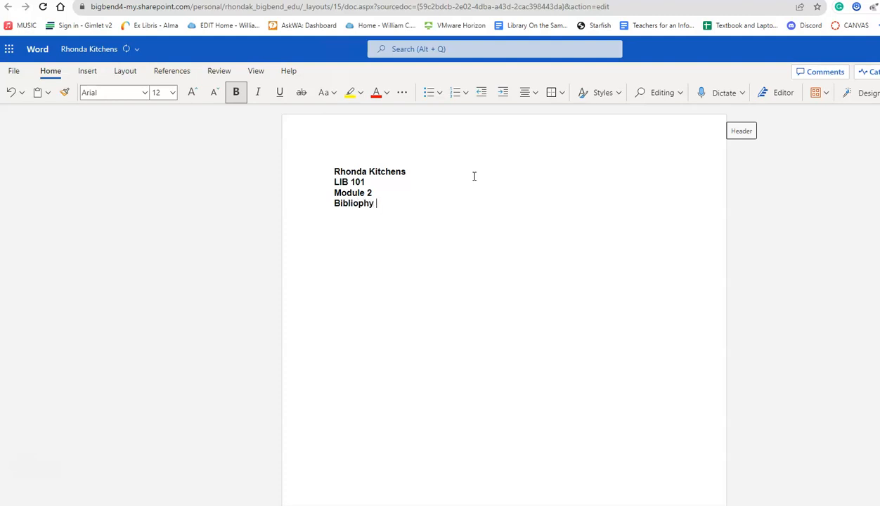
{"action": "type", "text": "in Process"}
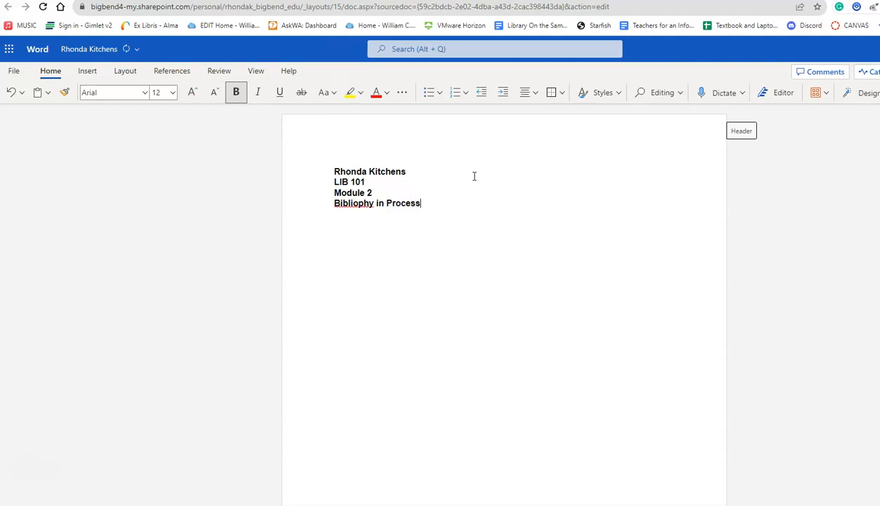
{"action": "double_click", "coordinate": [451, 251]}
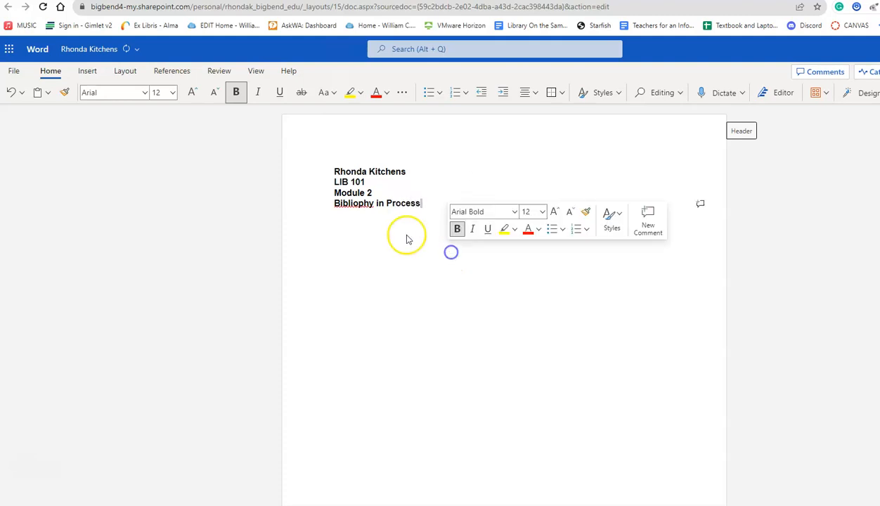
{"action": "left_click", "coordinate": [361, 206]}
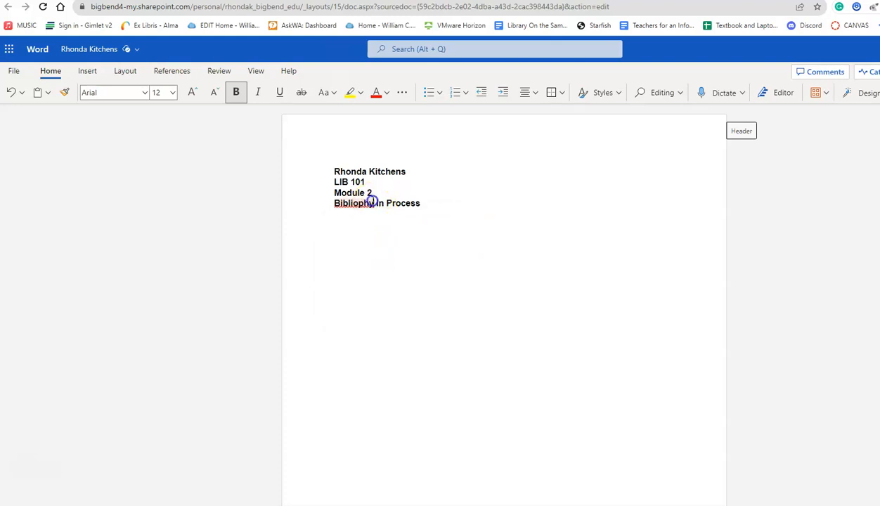
{"action": "key", "text": "Delete"}
{"action": "key", "text": "Delete"}
{"action": "key", "text": "Delete"}
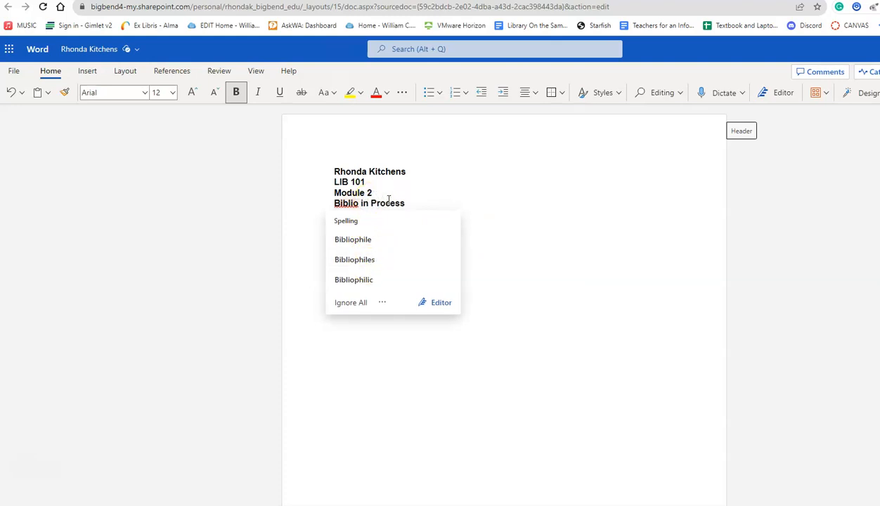
{"action": "type", "text": "gra"}
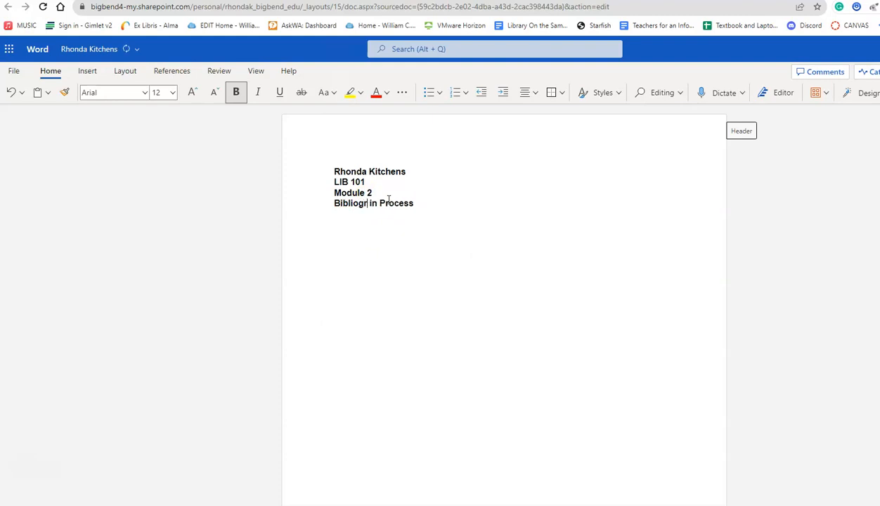
{"action": "type", "text": "phy"}
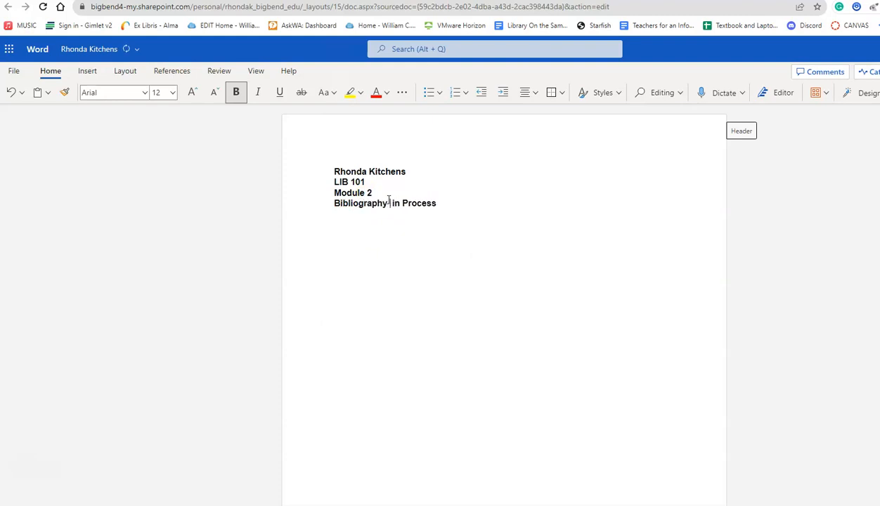
Step: Add THESIS and KEYWORDS headings below the title
{"action": "left_click", "coordinate": [461, 205]}
{"action": "type", "text": "THEI"}
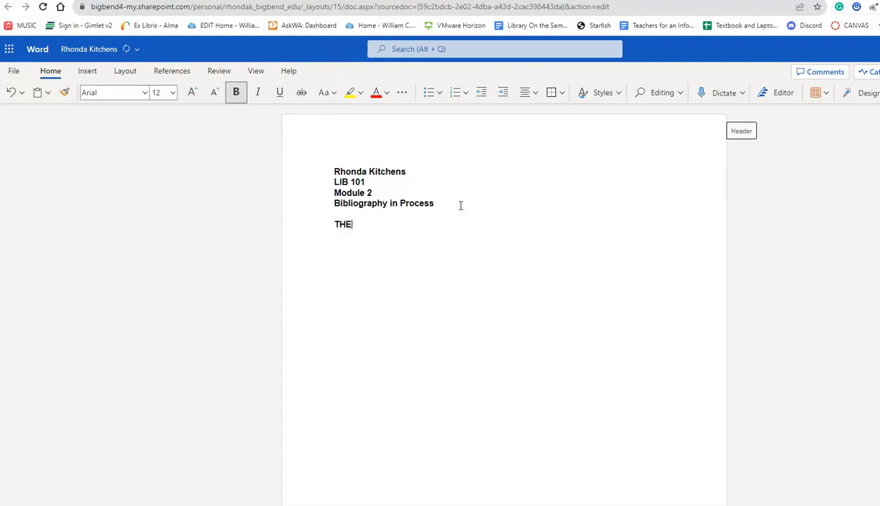
{"action": "key", "text": "BackSpace"}
{"action": "type", "text": "SIS"}
{"action": "key", "text": "Return"}
{"action": "key", "text": "Return"}
{"action": "type", "text": "KEYWORDS"}
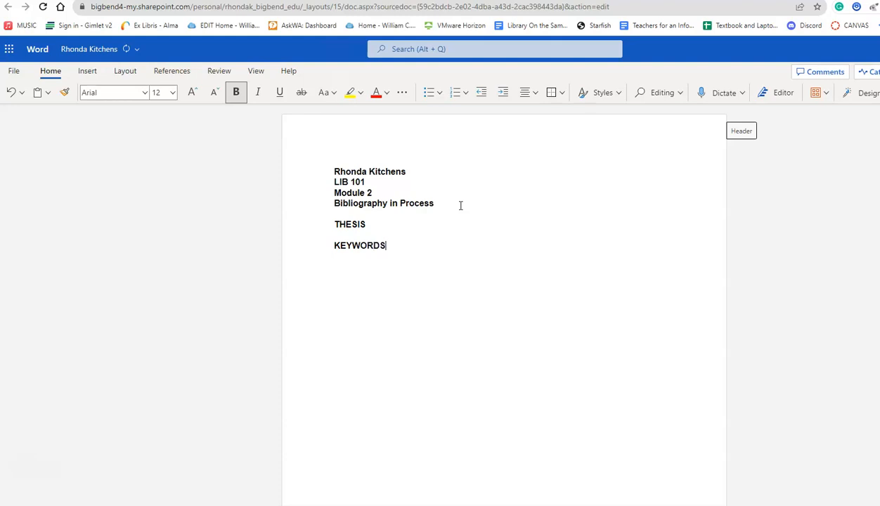
Step: Add SCHOLARLY ARTICLE and MAGAZINE headings below KEYWORDS
{"action": "key", "text": "Return"}
{"action": "key", "text": "Return"}
{"action": "type", "text": "SCHOLARLY ARTICLE"}
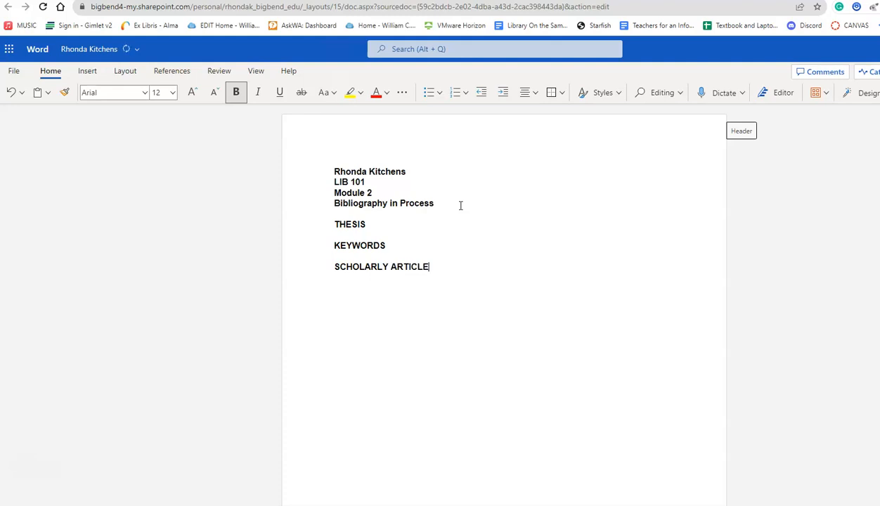
{"action": "key", "text": "Return"}
{"action": "key", "text": "Return"}
{"action": "type", "text": "MAGAZINE"}
{"action": "left_click", "coordinate": [466, 205]}
{"action": "left_click", "coordinate": [379, 227]}
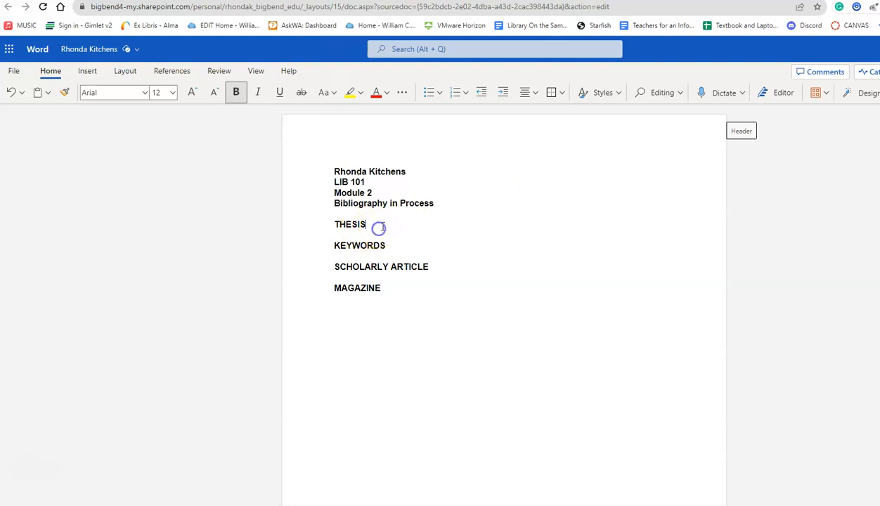
Step: Paste the thesis paragraph under THESIS and fix its opening words 'I exx'
{"action": "key", "text": "Return"}
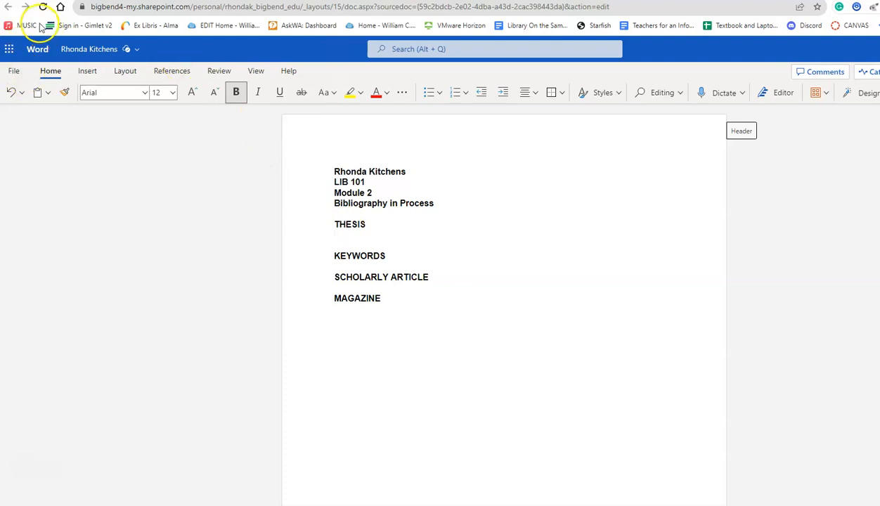
{"action": "type", "text": "pect your thesis to be single spaced. I expect your thesis to be single spaced I expect your thesis to be single spaced I expect your thesis to be single spaced."}
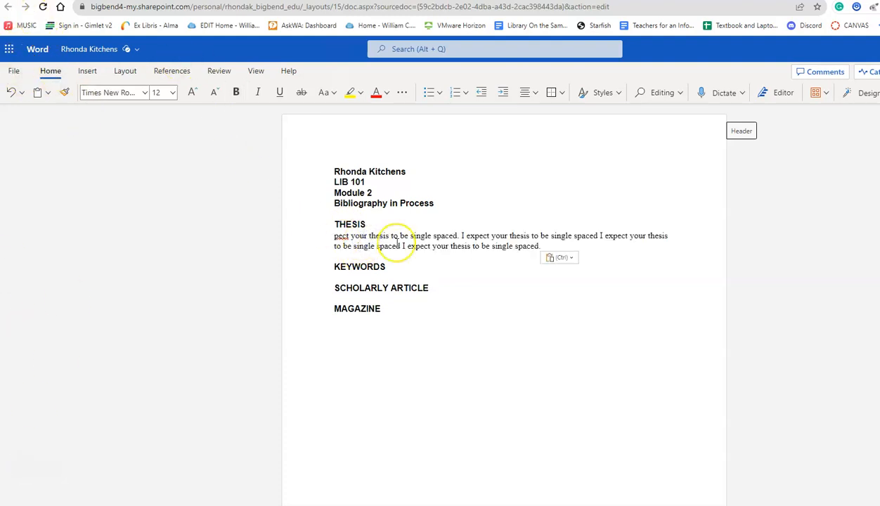
{"action": "key", "text": "Left"}
{"action": "key", "text": "Left"}
{"action": "key", "text": "Left"}
{"action": "key", "text": "Left"}
{"action": "key", "text": "Left"}
{"action": "key", "text": "Left"}
{"action": "key", "text": "Left"}
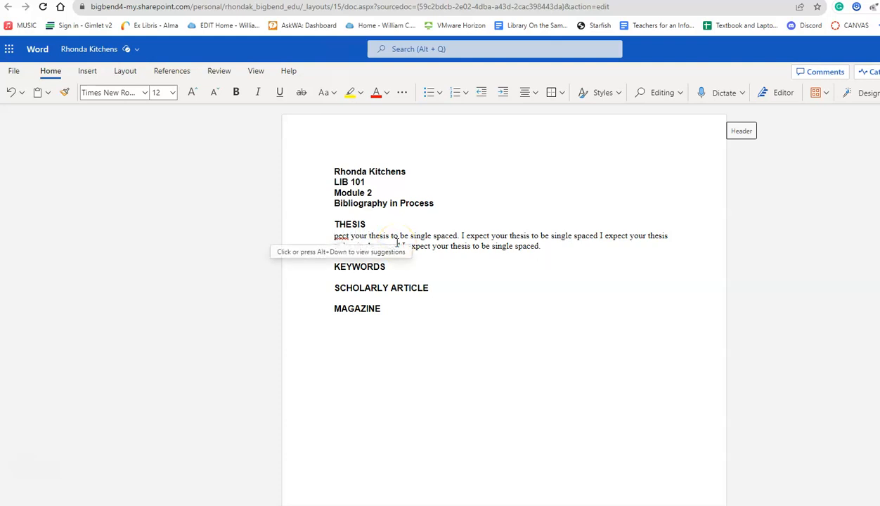
{"action": "type", "text": "I ex"}
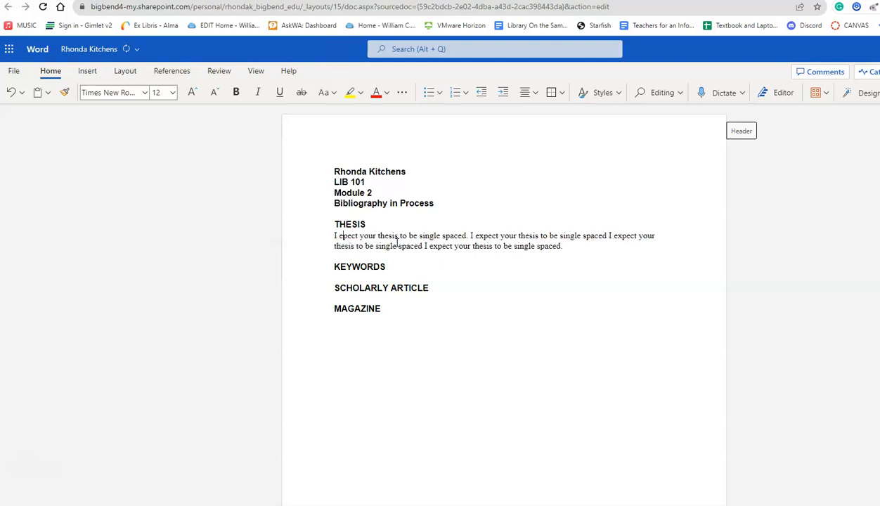
{"action": "type", "text": "x"}
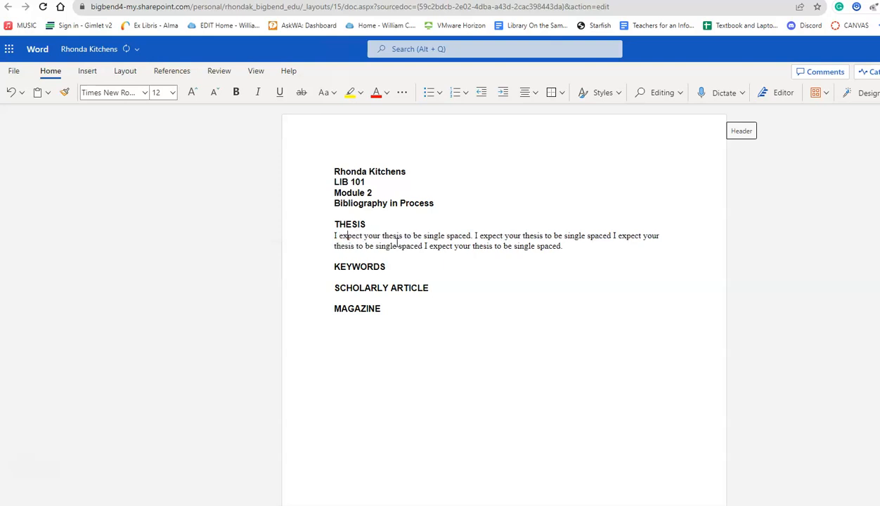
Step: Add blank lines below the THESIS and KEYWORDS headings
{"action": "left_click", "coordinate": [403, 224]}
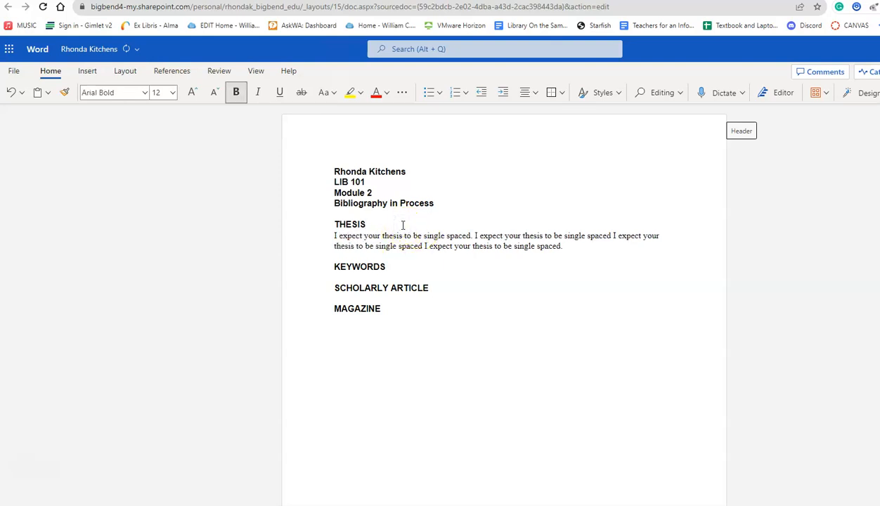
{"action": "key", "text": "Return"}
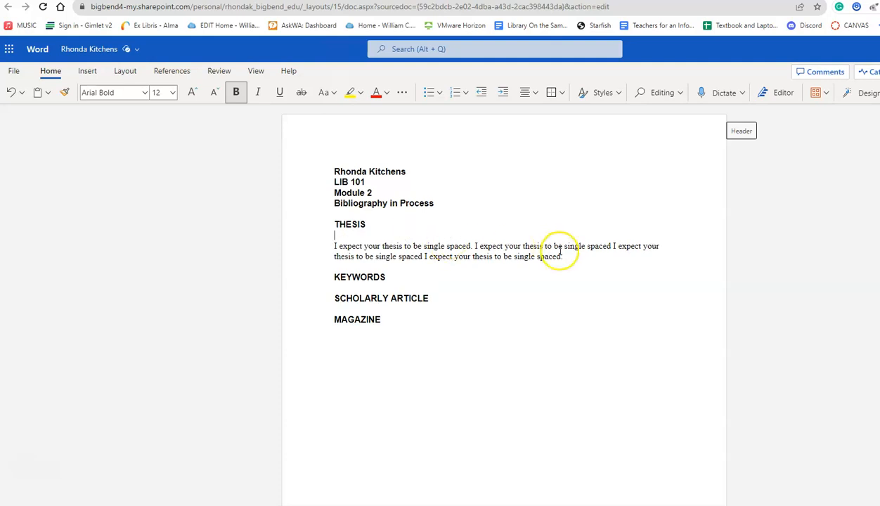
{"action": "left_click_drag", "start_coordinate": [561, 257], "coordinate": [334, 244]}
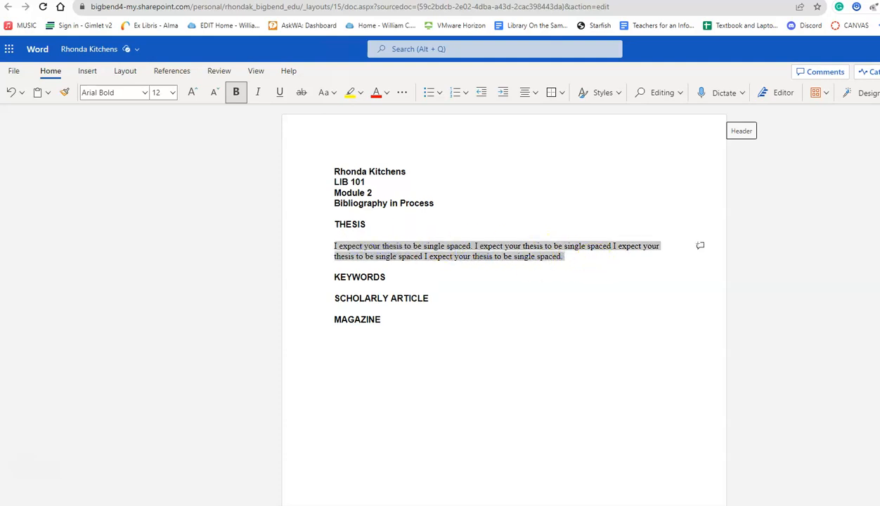
{"action": "left_click", "coordinate": [458, 275]}
{"action": "left_click", "coordinate": [395, 279]}
{"action": "key", "text": "Return"}
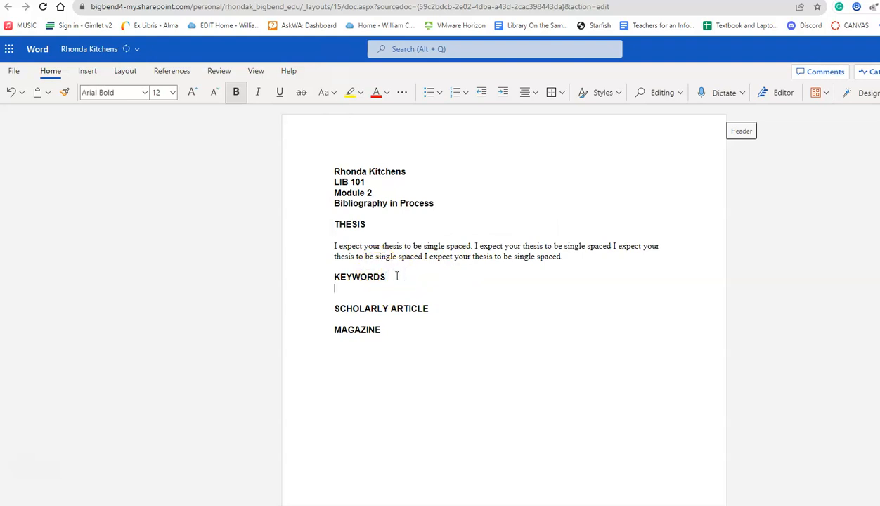
Step: Paste the keywords Birds, Fowl and Geese on separate lines under KEYWORDS
{"action": "key", "text": "Return"}
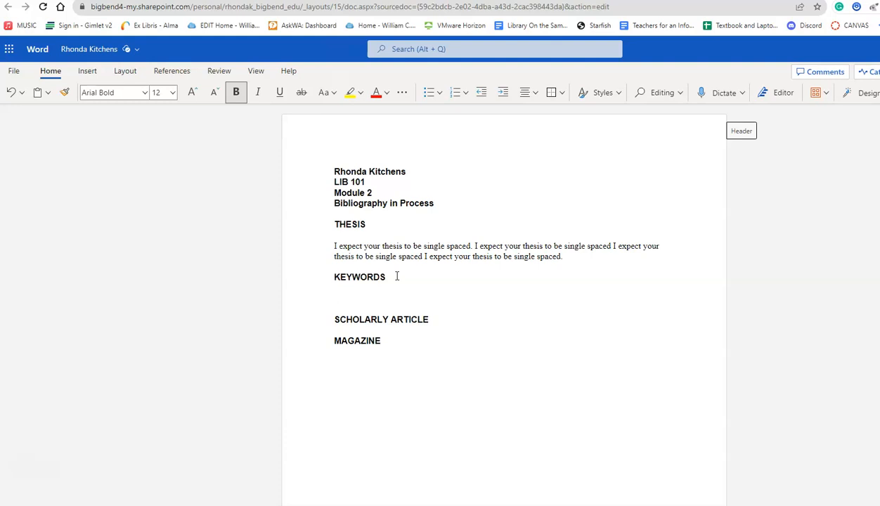
{"action": "key", "text": "BackSpace"}
{"action": "type", "text": "Birds Fowl Geese"}
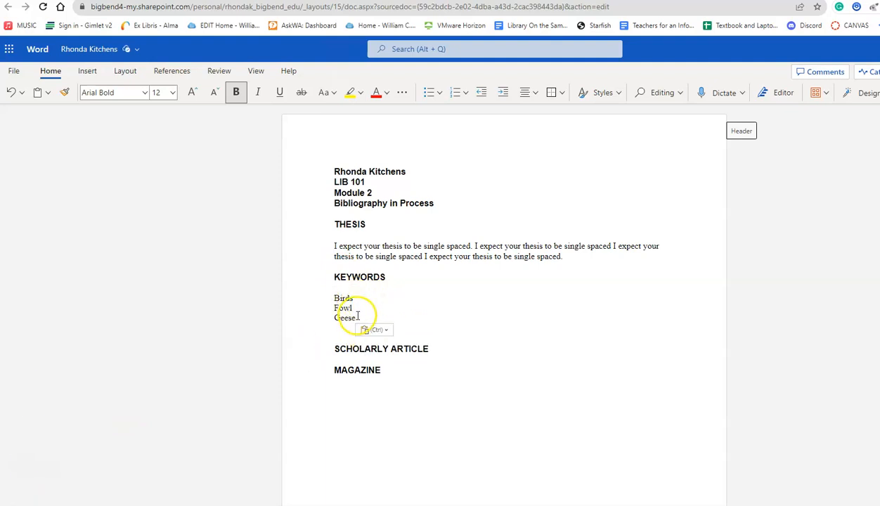
{"action": "left_click", "coordinate": [356, 317]}
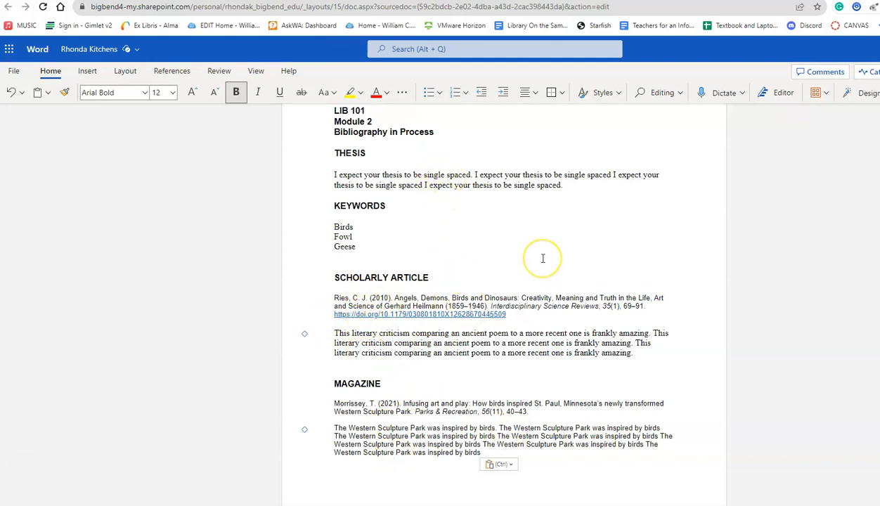
Step: Select the whole document and set it to Arial, size 12
{"action": "scroll", "coordinate": [543, 258], "scroll_direction": "up", "scroll_amount": 1}
{"action": "scroll", "coordinate": [543, 259], "scroll_direction": "down", "scroll_amount": 1}
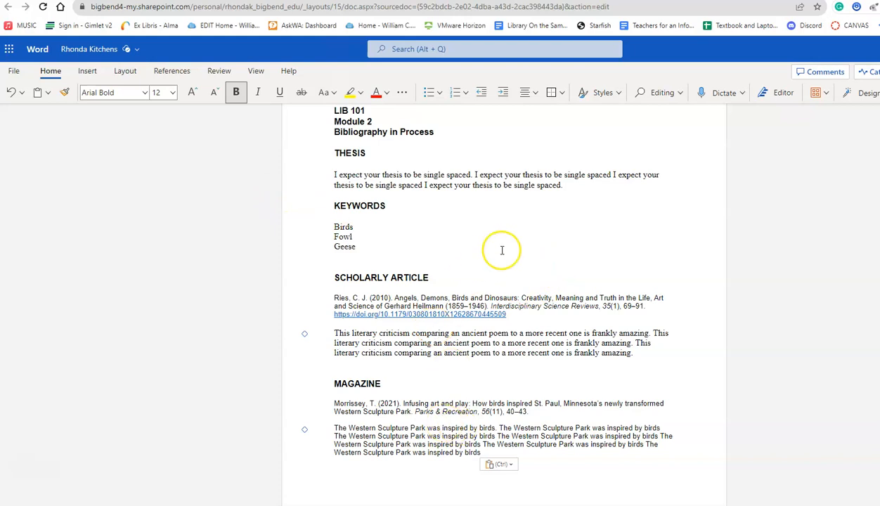
{"action": "scroll", "coordinate": [503, 248], "scroll_direction": "up", "scroll_amount": 2}
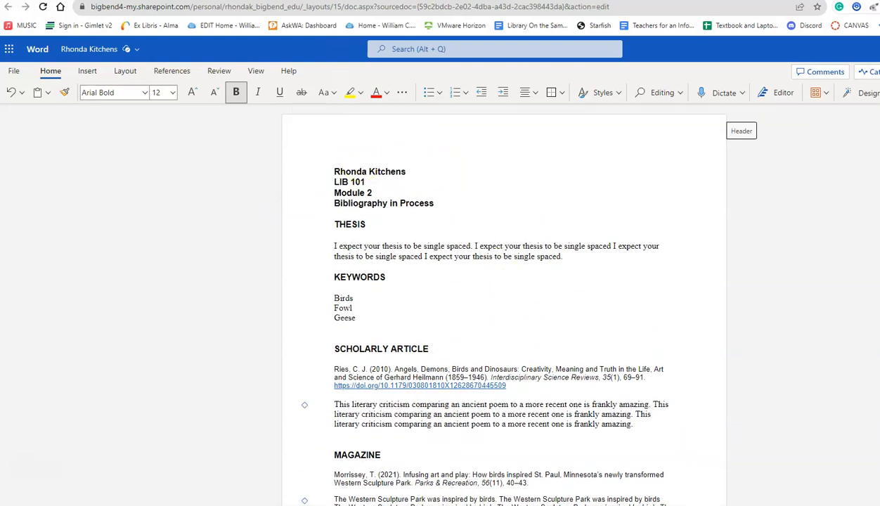
{"action": "left_click", "coordinate": [351, 172]}
{"action": "key", "text": "Home"}
{"action": "key", "text": "ctrl+a"}
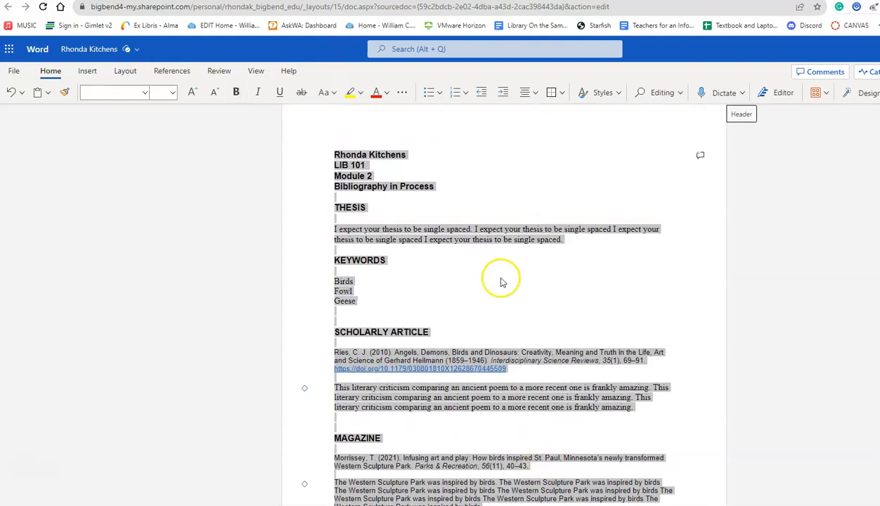
{"action": "left_click", "coordinate": [113, 95]}
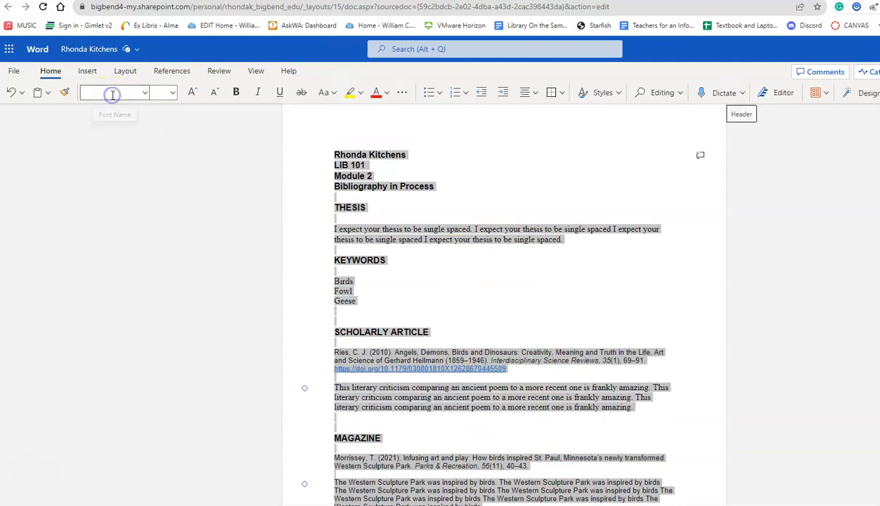
{"action": "left_click", "coordinate": [145, 93]}
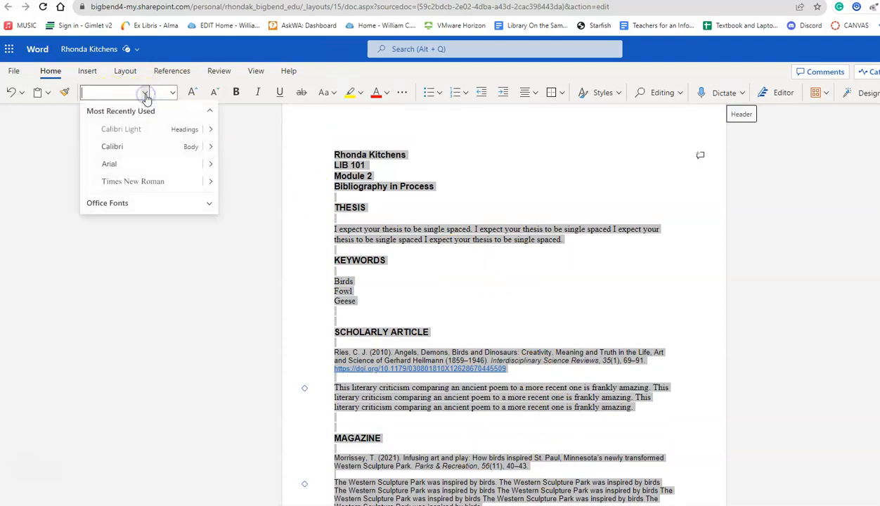
{"action": "left_click", "coordinate": [112, 165]}
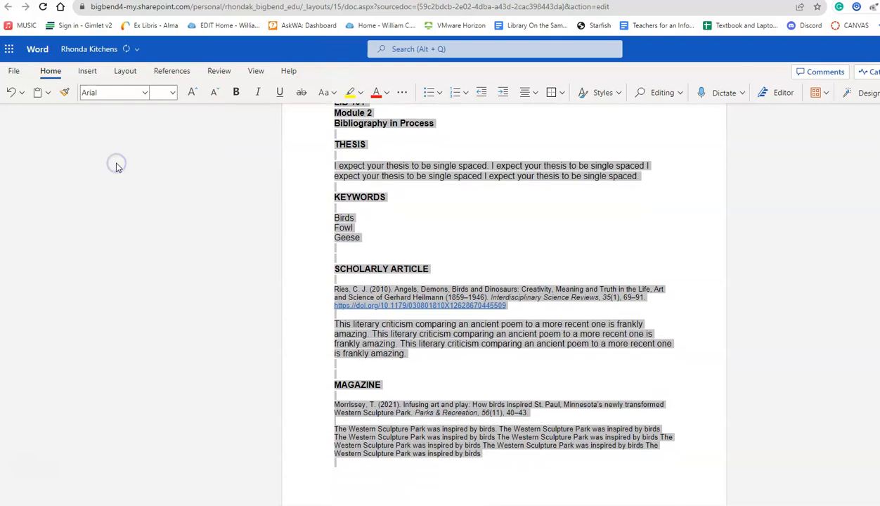
{"action": "left_click", "coordinate": [172, 93]}
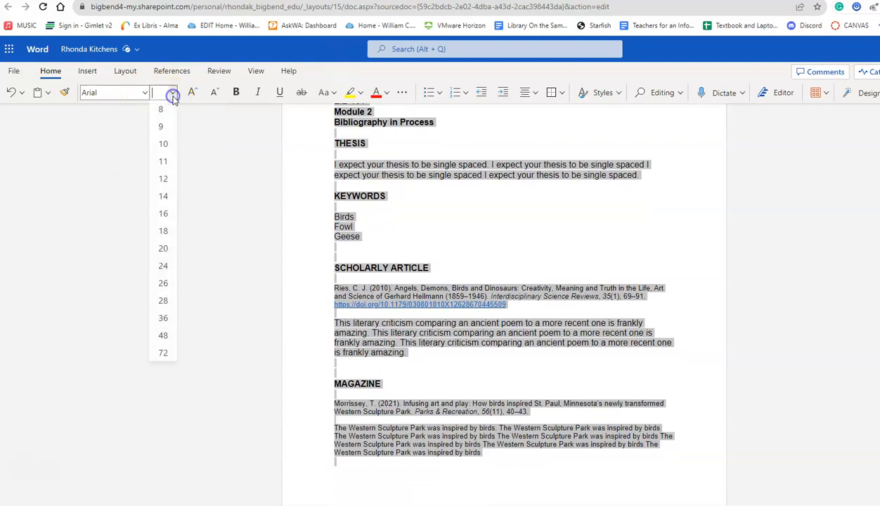
{"action": "left_click", "coordinate": [160, 176]}
Step: Reselect the whole document to verify the Arial 12 formatting, then deselect
{"action": "left_click", "coordinate": [703, 291]}
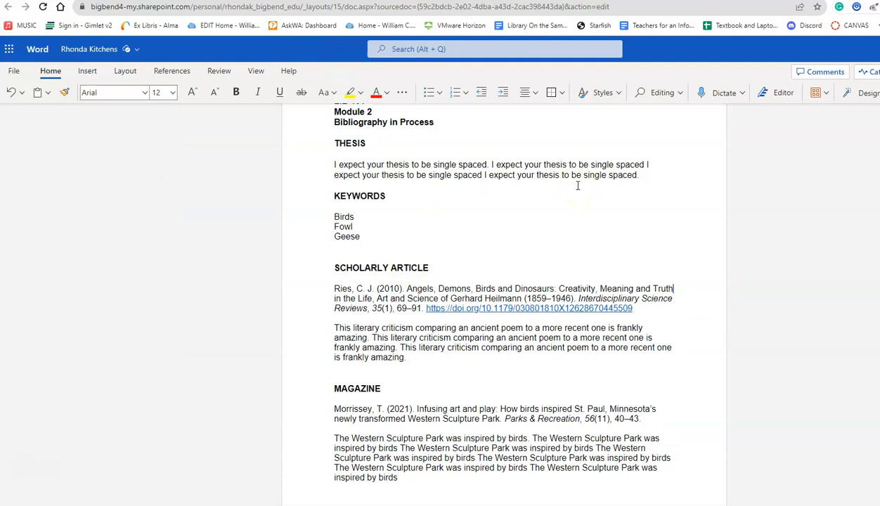
{"action": "key", "text": "ctrl+a"}
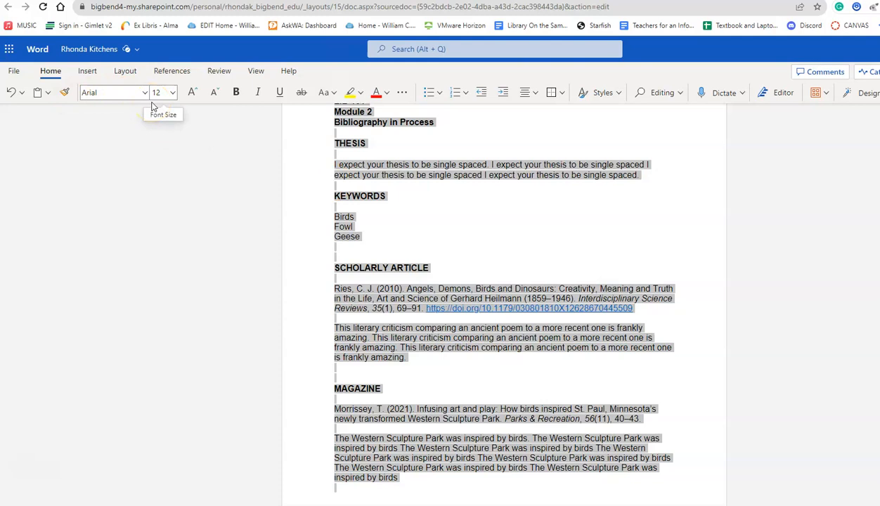
{"action": "left_click", "coordinate": [674, 232]}
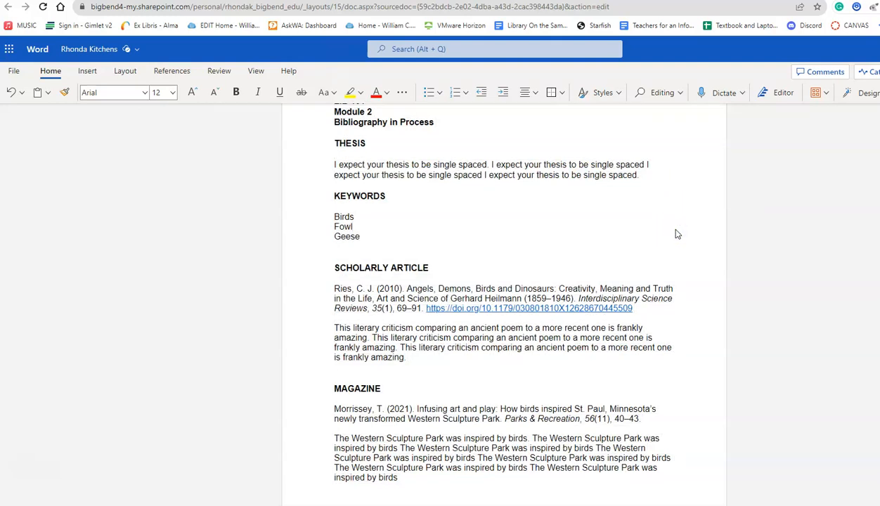
{"action": "scroll", "coordinate": [676, 260], "scroll_direction": "down", "scroll_amount": 1}
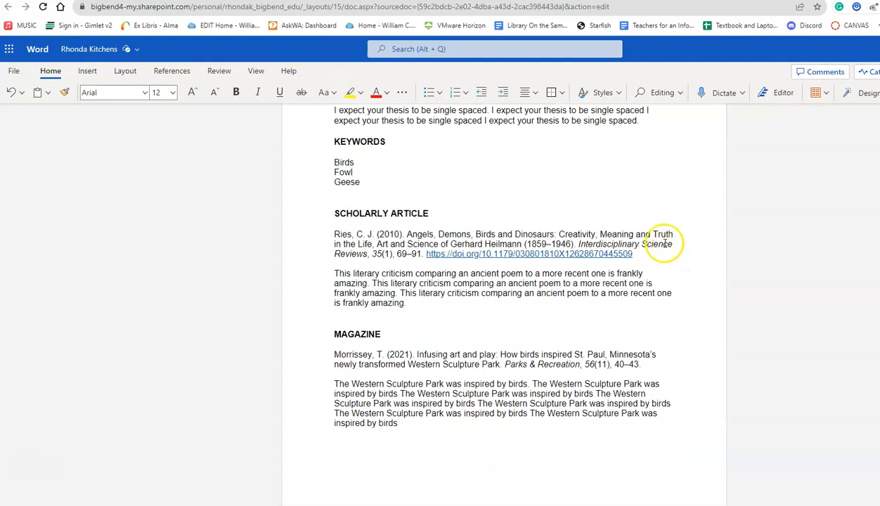
Step: Select the entire scholarly article citation, from the author through the DOI link
{"action": "scroll", "coordinate": [665, 244], "scroll_direction": "up", "scroll_amount": 3}
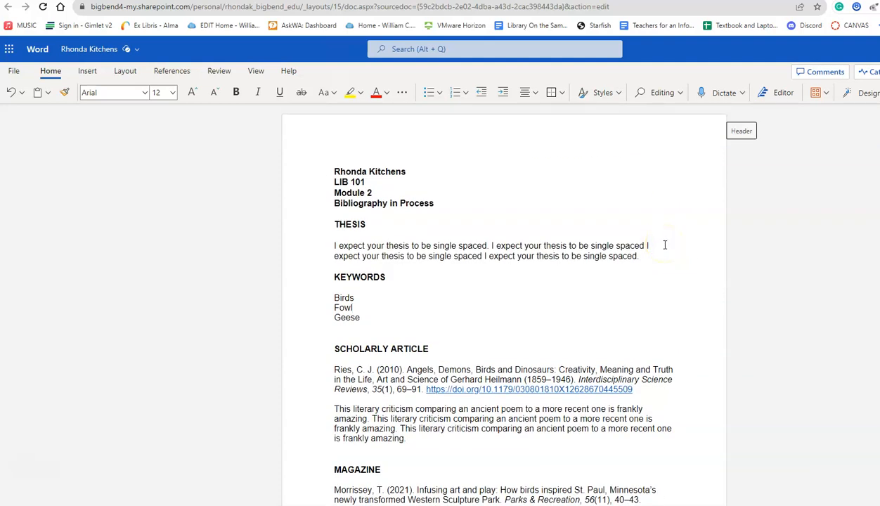
{"action": "scroll", "coordinate": [664, 245], "scroll_direction": "down", "scroll_amount": 2}
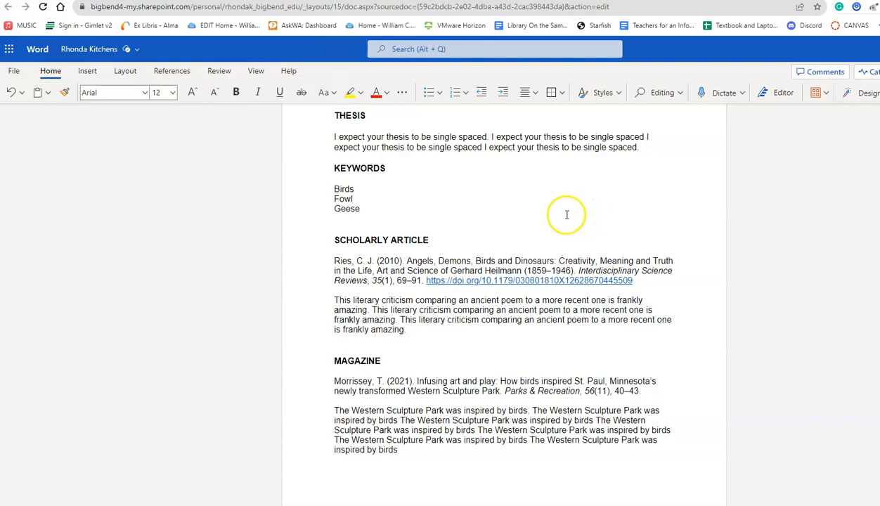
{"action": "scroll", "coordinate": [565, 215], "scroll_direction": "down", "scroll_amount": 2}
{"action": "scroll", "coordinate": [568, 218], "scroll_direction": "up", "scroll_amount": 4}
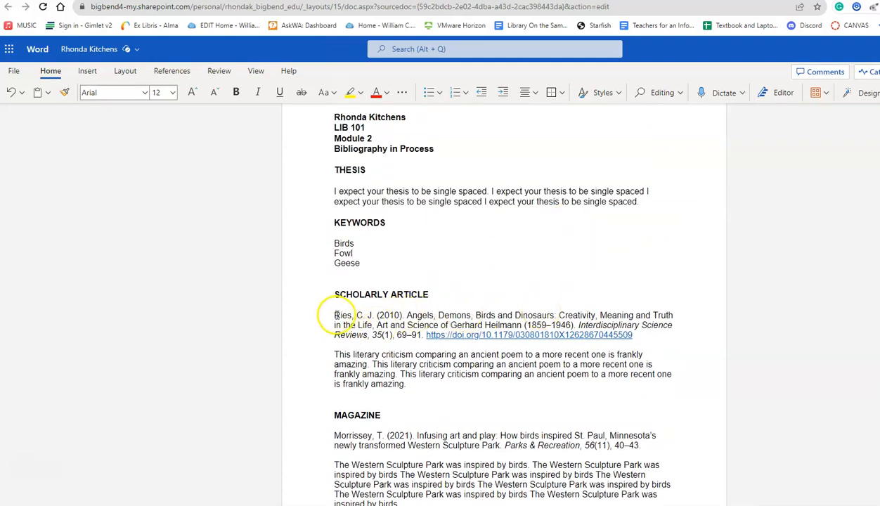
{"action": "left_click_drag", "start_coordinate": [335, 315], "coordinate": [644, 336]}
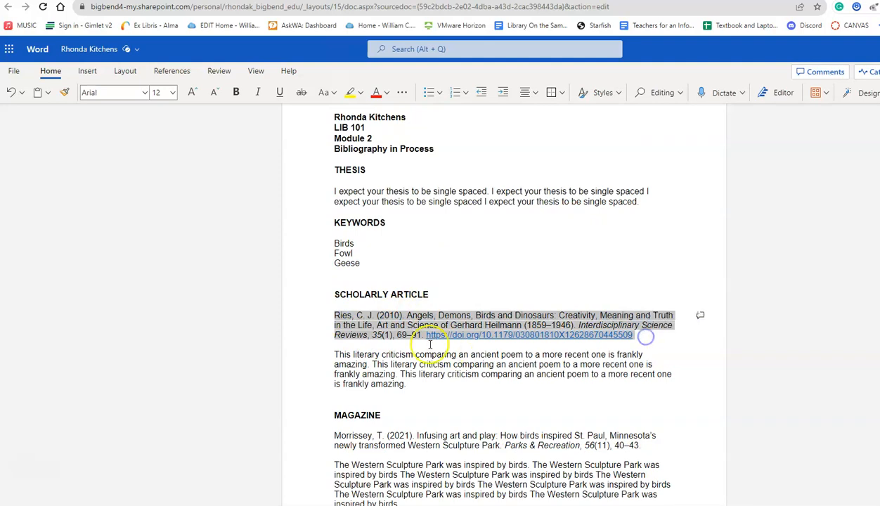
Step: Give the scholarly citation a Hanging indent and Double line spacing in Paragraph Options
{"action": "right_click", "coordinate": [361, 328]}
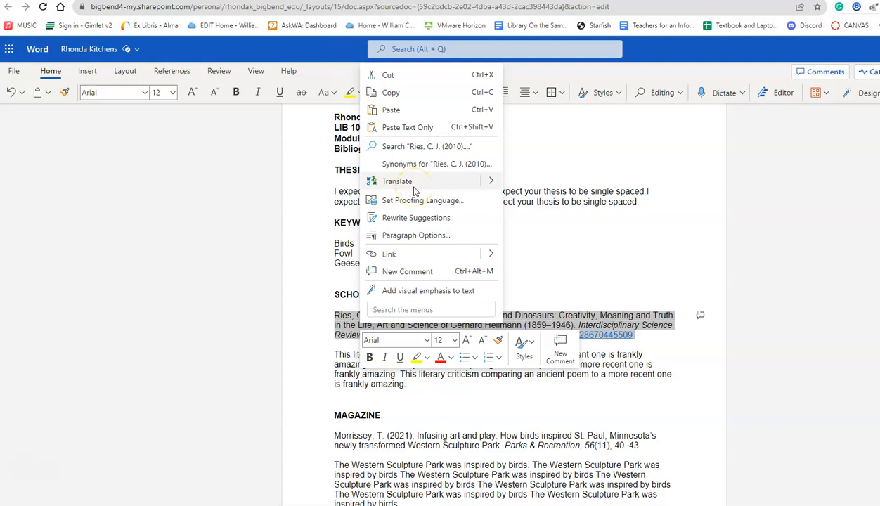
{"action": "left_click", "coordinate": [406, 236]}
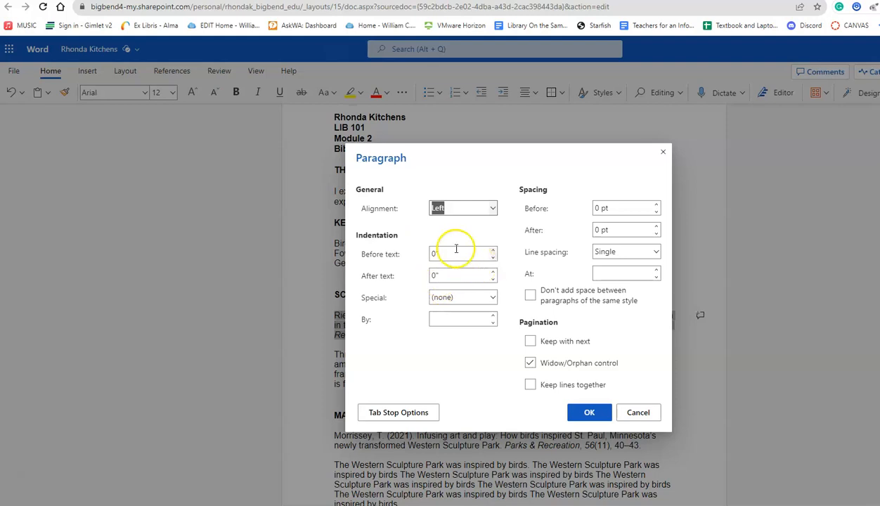
{"action": "left_click", "coordinate": [453, 297]}
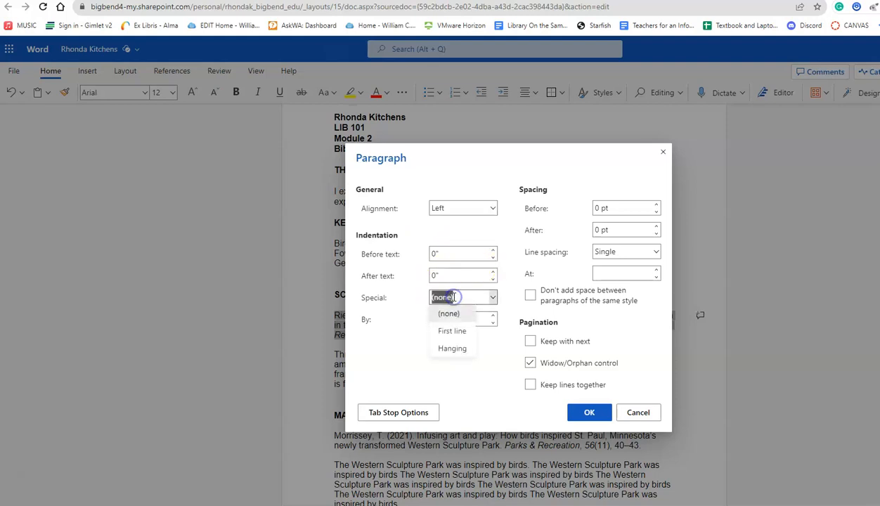
{"action": "left_click", "coordinate": [452, 348]}
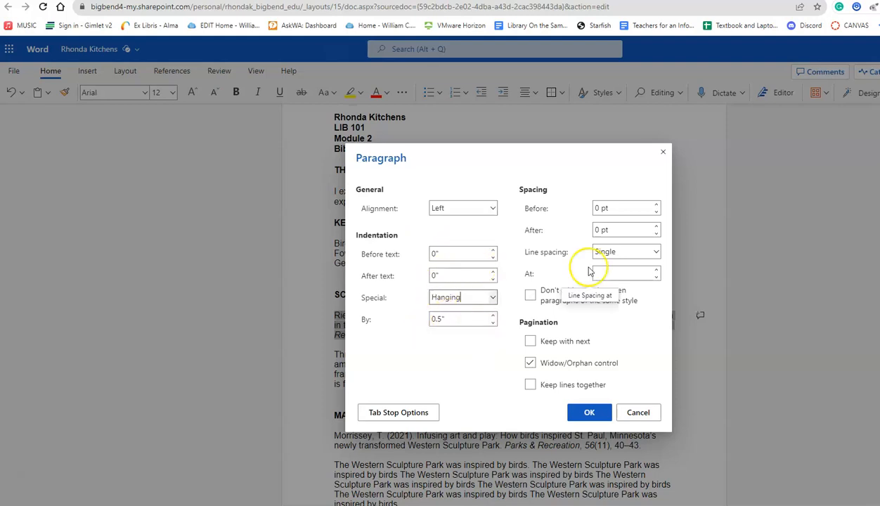
{"action": "left_click", "coordinate": [613, 253]}
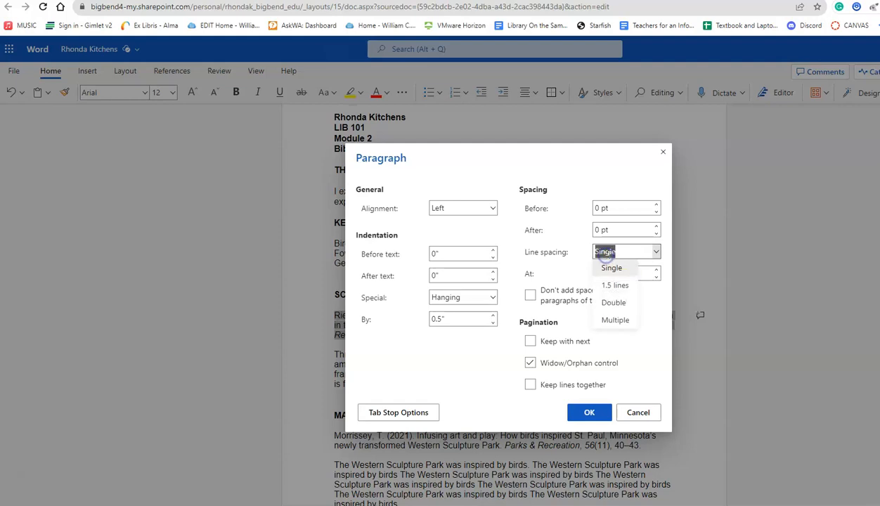
{"action": "left_click", "coordinate": [615, 302]}
{"action": "left_click", "coordinate": [587, 413]}
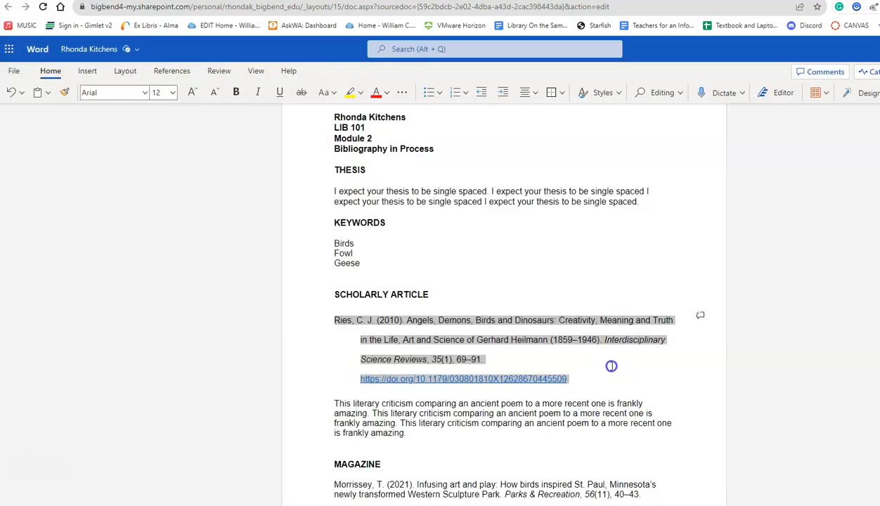
{"action": "left_click", "coordinate": [608, 362]}
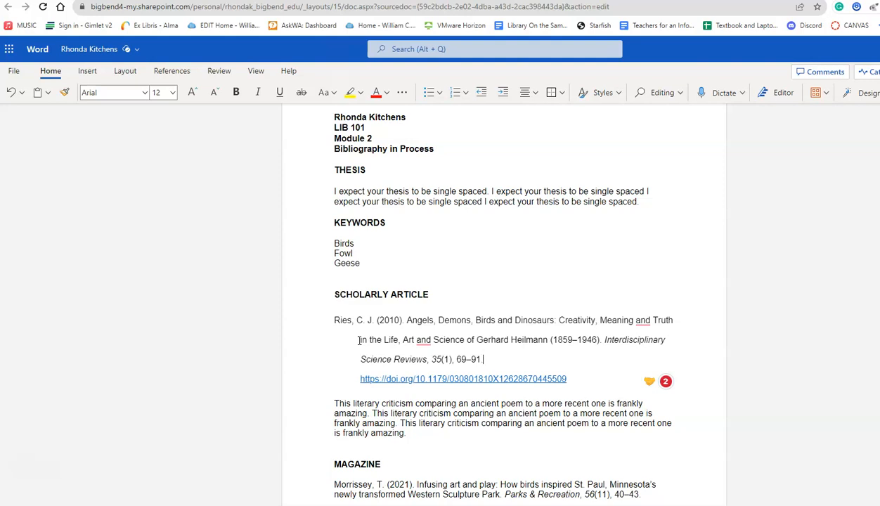
Step: Rebreak the line so the DOI link sits on its own line
{"action": "left_click", "coordinate": [362, 383]}
{"action": "key", "text": "BackSpace"}
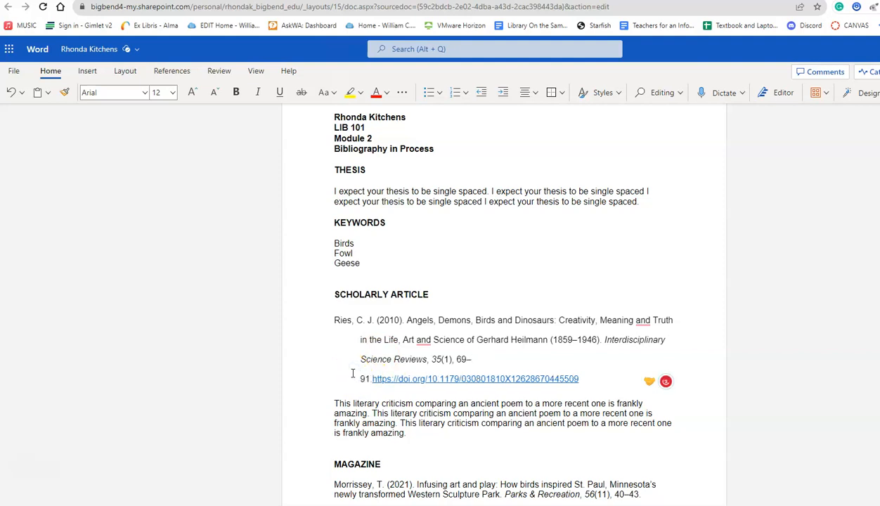
{"action": "key", "text": "Return"}
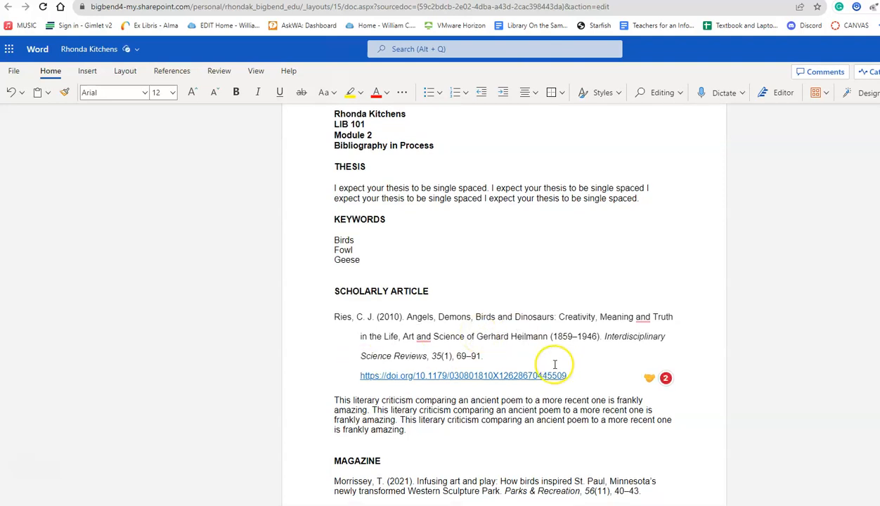
Step: Select the magazine citation and apply a 0.5" Hanging indent with Double line spacing
{"action": "scroll", "coordinate": [556, 363], "scroll_direction": "down", "scroll_amount": 3}
{"action": "left_click_drag", "start_coordinate": [640, 386], "coordinate": [340, 375]}
{"action": "right_click", "coordinate": [338, 375]}
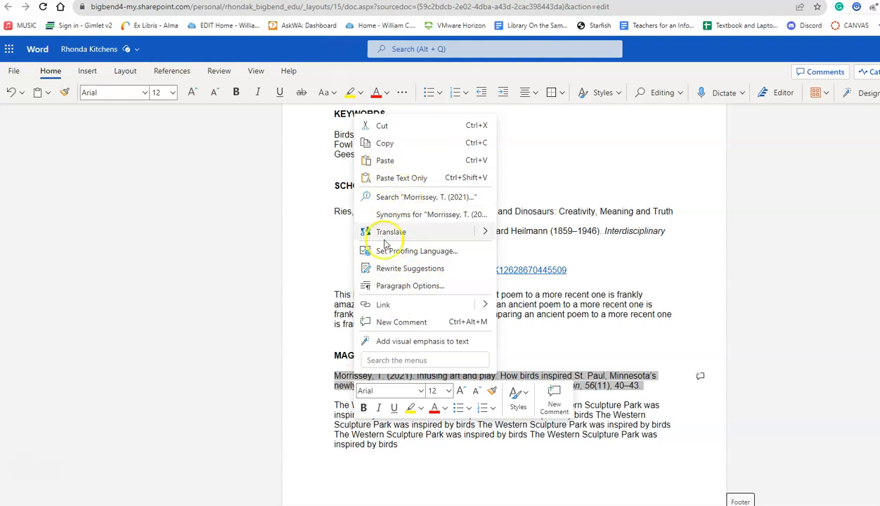
{"action": "left_click", "coordinate": [384, 286]}
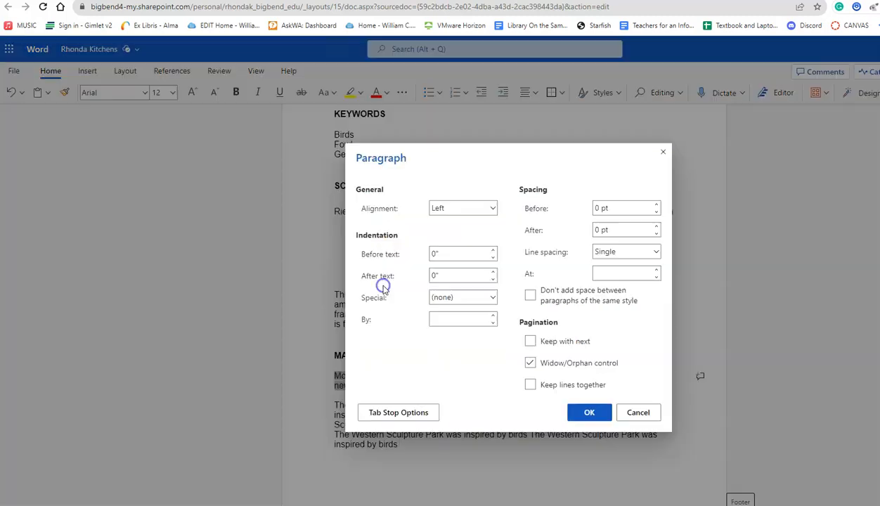
{"action": "left_click", "coordinate": [467, 298]}
{"action": "left_click", "coordinate": [454, 348]}
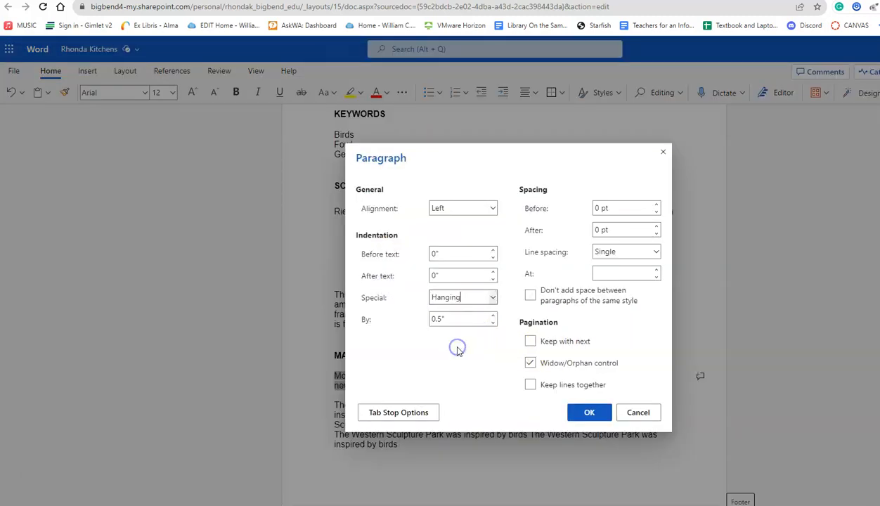
{"action": "left_click", "coordinate": [611, 253]}
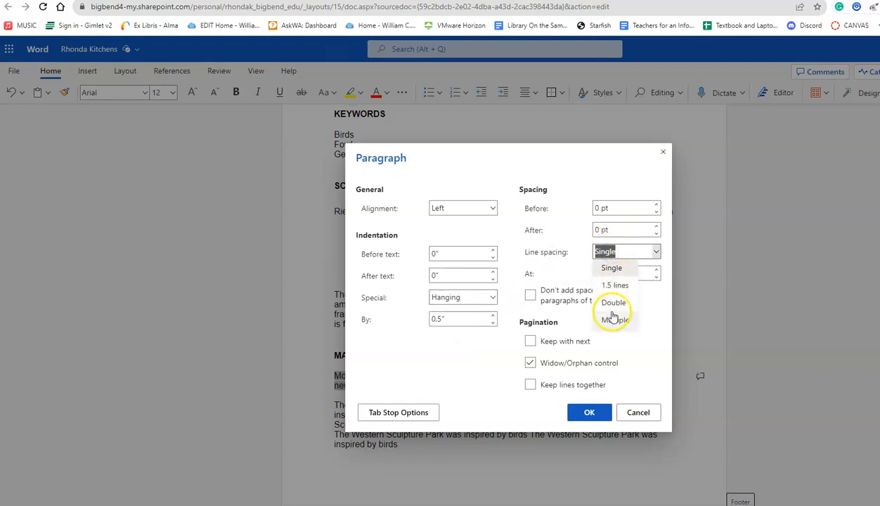
{"action": "left_click", "coordinate": [608, 304]}
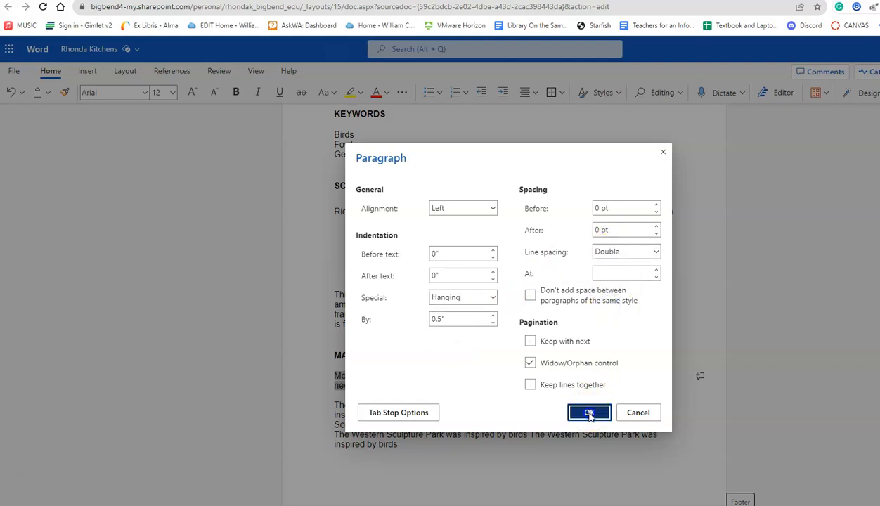
{"action": "left_click", "coordinate": [578, 411]}
{"action": "left_click", "coordinate": [594, 253]}
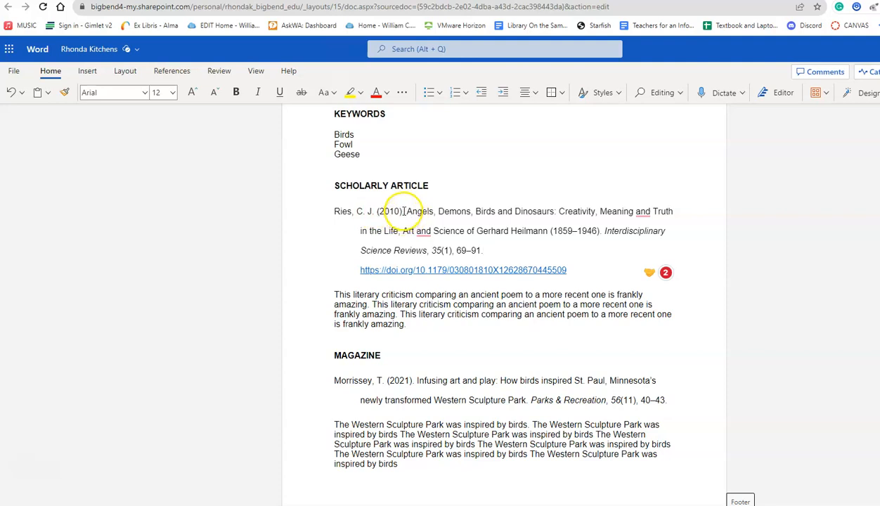
Step: Lowercase 'Demons', 'Birds' and 'Dinosaurs' in the Ries article title
{"action": "left_click", "coordinate": [404, 211]}
{"action": "left_click_drag", "start_coordinate": [407, 211], "coordinate": [549, 231]}
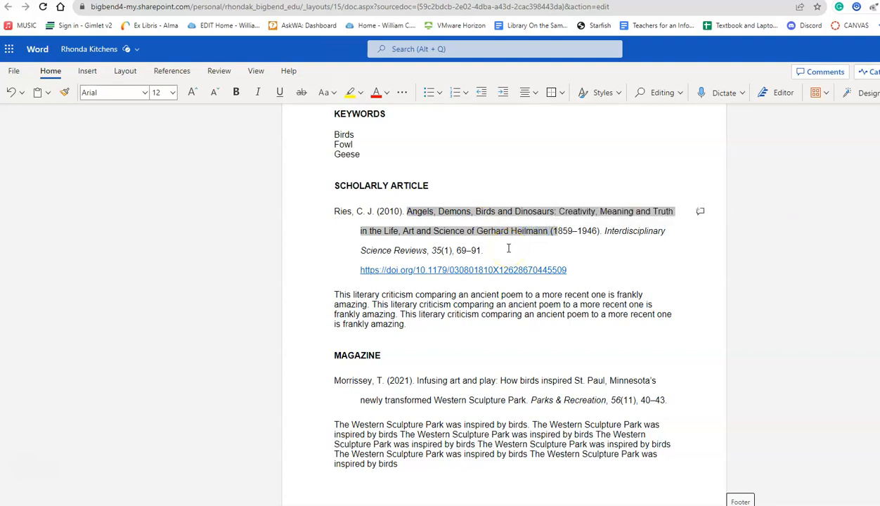
{"action": "left_click", "coordinate": [436, 206]}
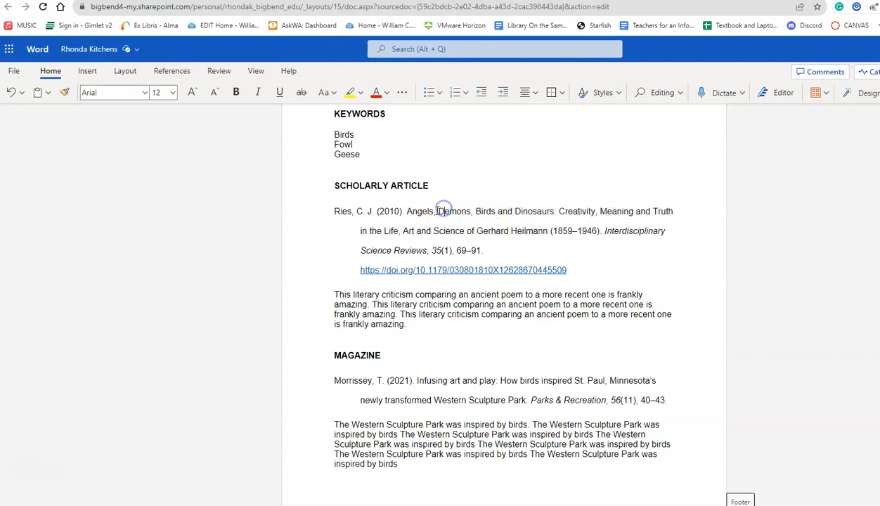
{"action": "key", "text": "BackSpace"}
{"action": "type", "text": "d"}
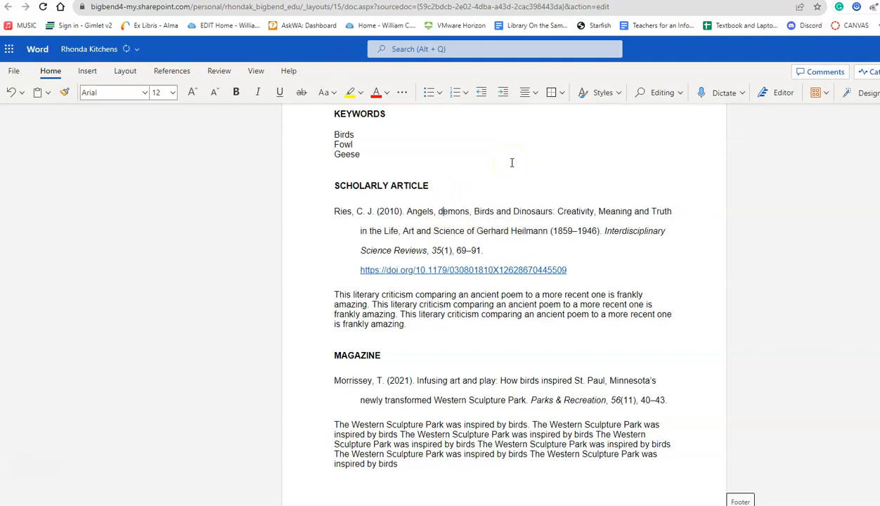
{"action": "key", "text": "Delete"}
{"action": "type", "text": "b"}
{"action": "left_click", "coordinate": [517, 211]}
{"action": "key", "text": "BackSpace"}
{"action": "type", "text": "d"}
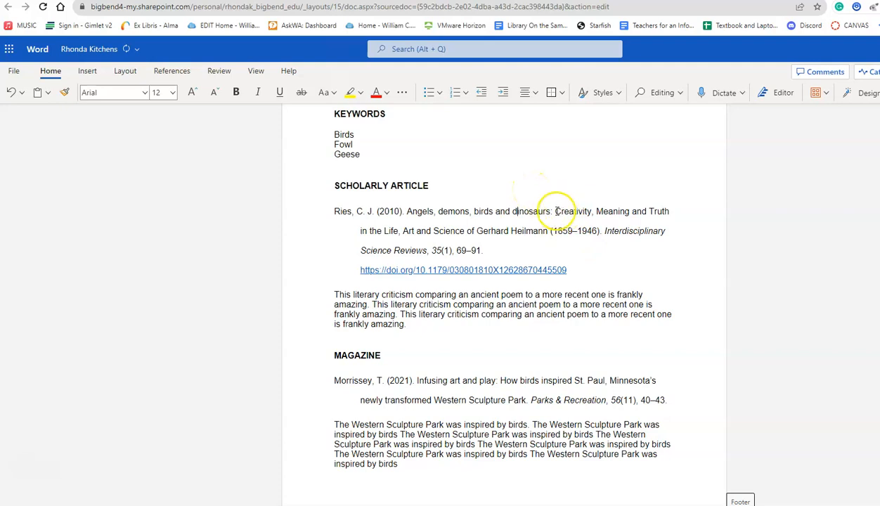
Step: Lowercase 'Meaning' and 'Truth' in the Ries article title
{"action": "left_click", "coordinate": [603, 210]}
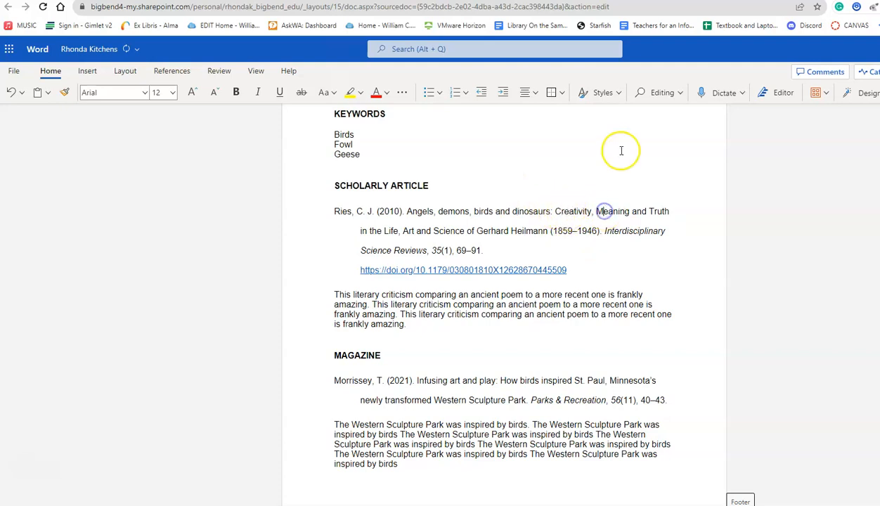
{"action": "key", "text": "BackSpace"}
{"action": "type", "text": "m"}
{"action": "left_click", "coordinate": [652, 209]}
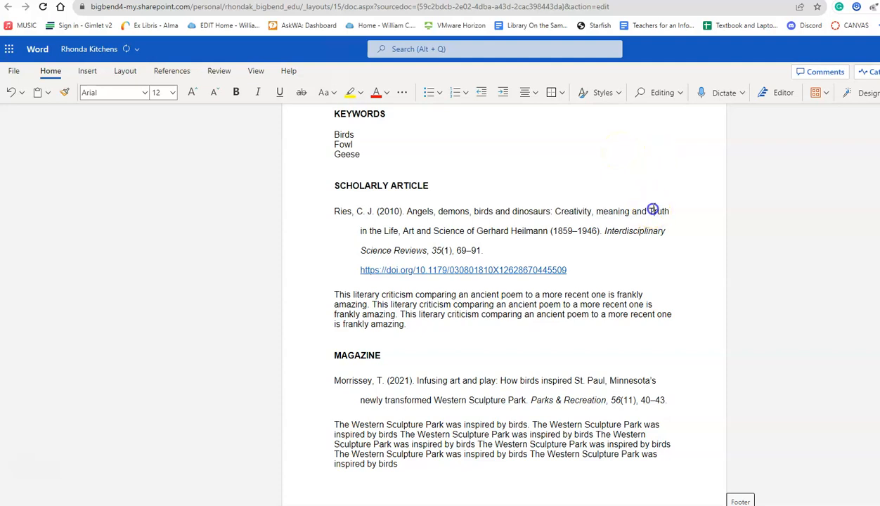
{"action": "key", "text": "BackSpace"}
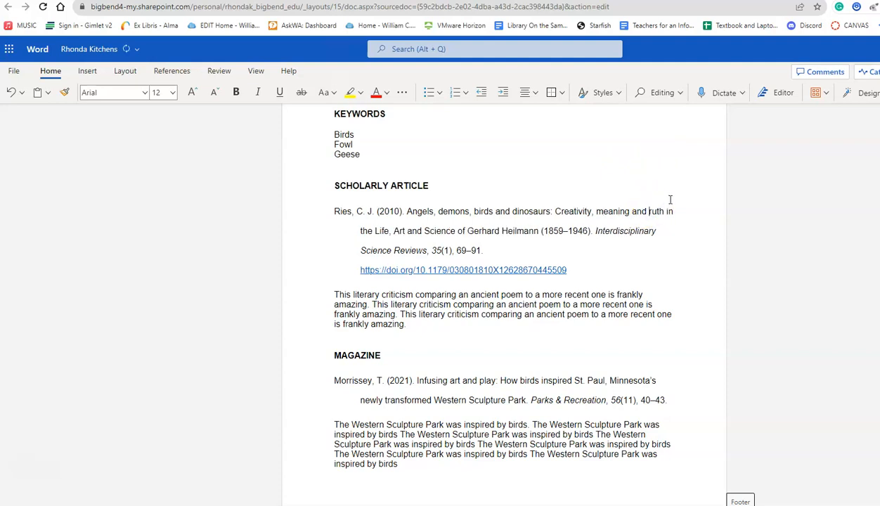
{"action": "type", "text": "t"}
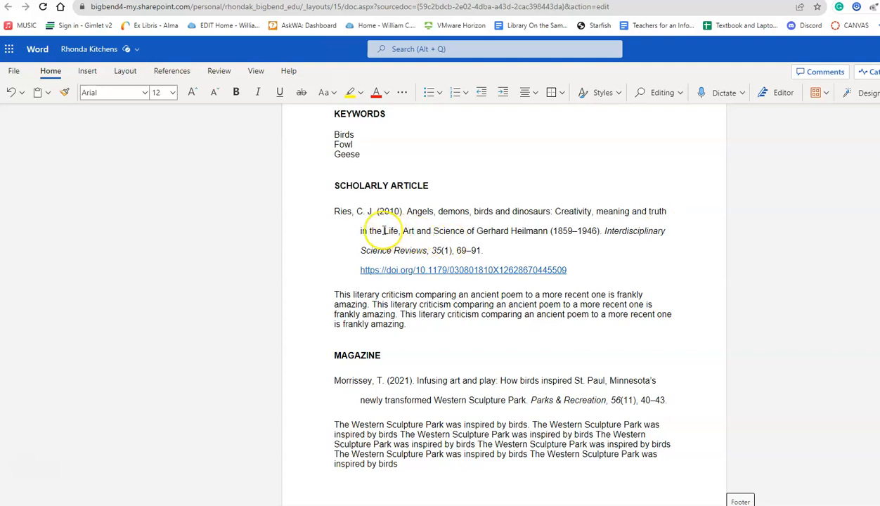
Step: Lowercase 'Life', 'Art' and 'Science' so the title reads 'life, art and science of Gerhard Heilmann'
{"action": "left_click", "coordinate": [385, 231]}
{"action": "key", "text": "BackSpace"}
{"action": "type", "text": "l"}
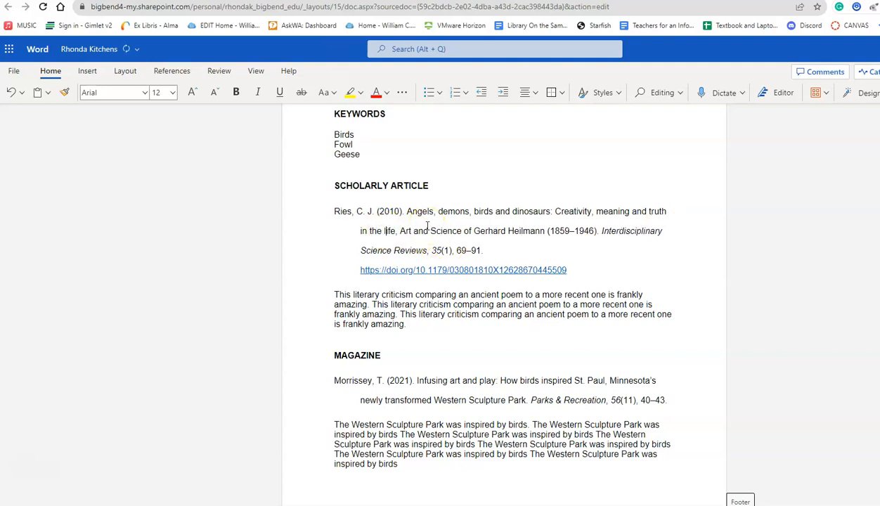
{"action": "key", "text": "BackSpace"}
{"action": "type", "text": "a"}
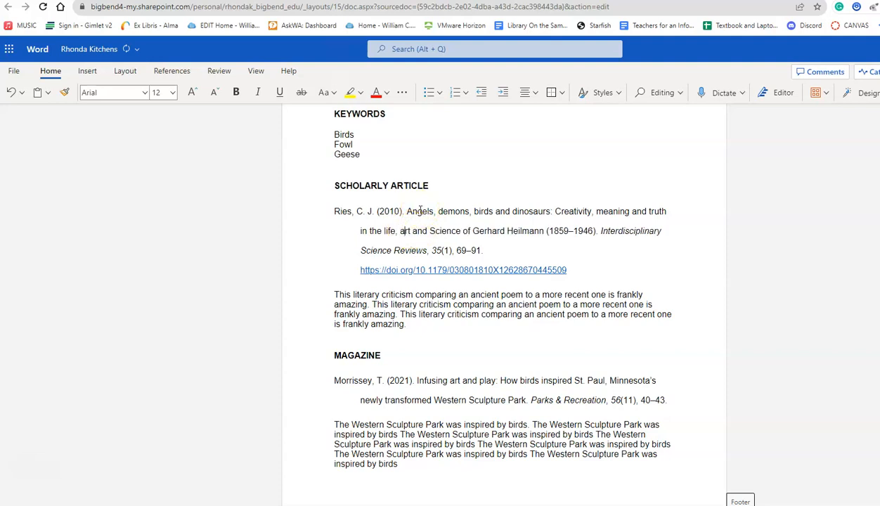
{"action": "left_click", "coordinate": [436, 226]}
{"action": "key", "text": "BackSpace"}
{"action": "type", "text": "s"}
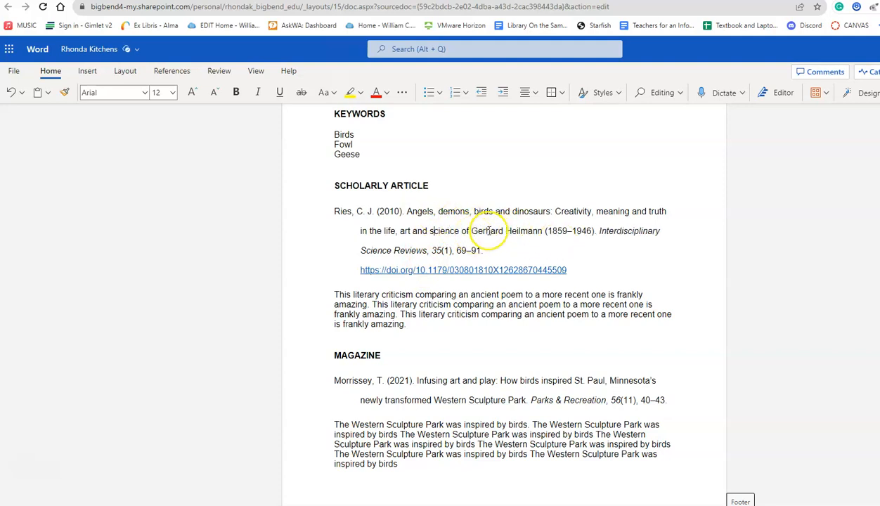
{"action": "left_click_drag", "start_coordinate": [470, 232], "coordinate": [535, 232]}
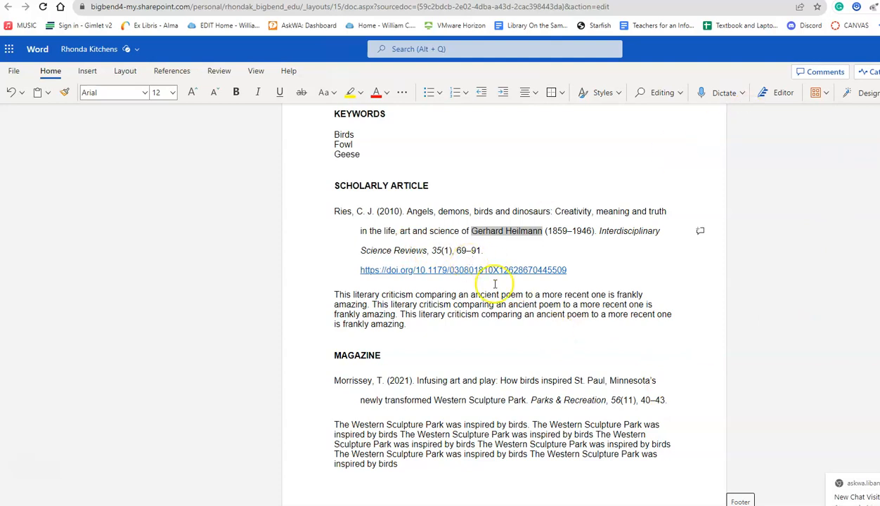
{"action": "left_click_drag", "start_coordinate": [442, 250], "coordinate": [378, 250]}
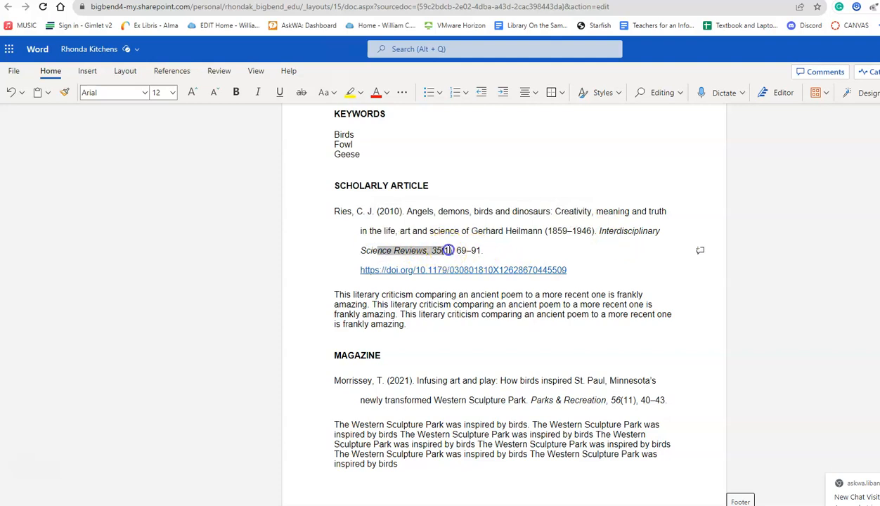
{"action": "left_click", "coordinate": [445, 250]}
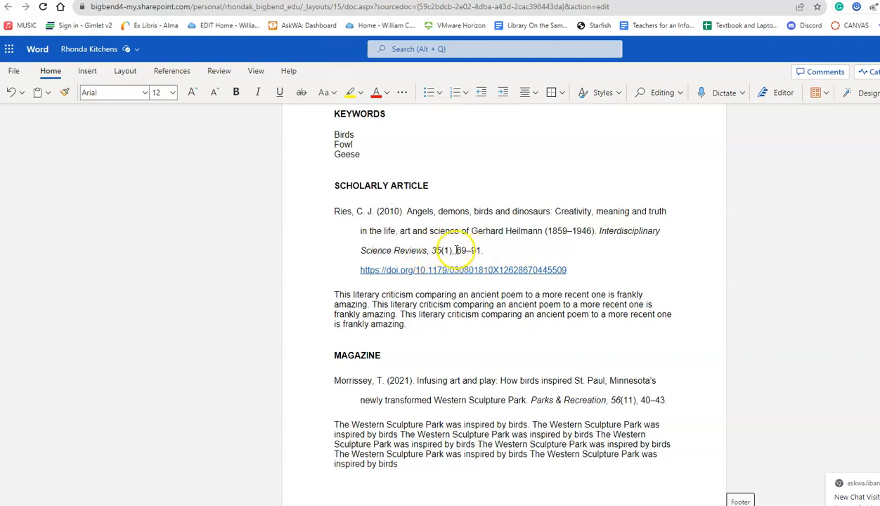
{"action": "left_click", "coordinate": [581, 270]}
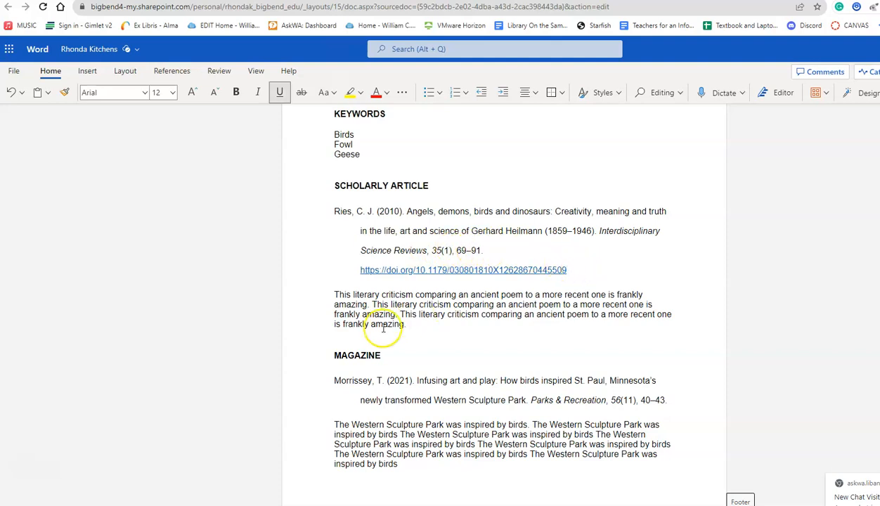
{"action": "left_click_drag", "start_coordinate": [404, 323], "coordinate": [336, 296]}
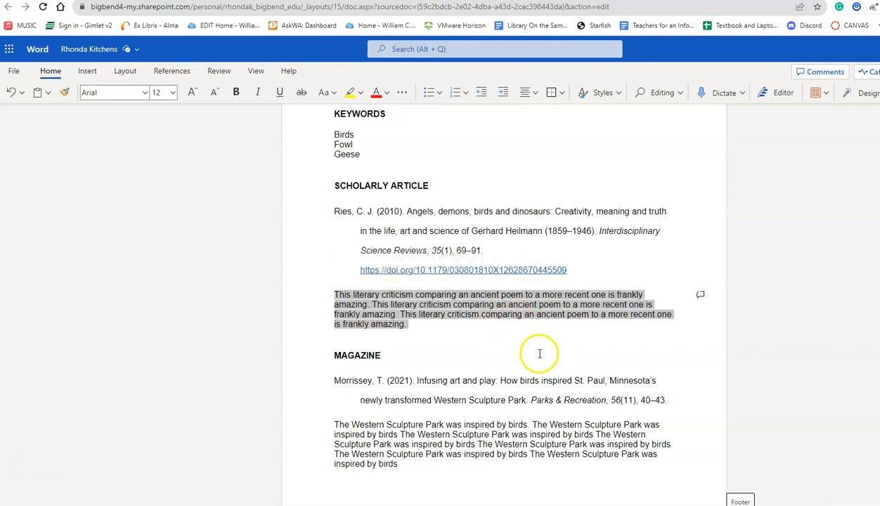
{"action": "left_click", "coordinate": [456, 327]}
{"action": "scroll", "coordinate": [458, 330], "scroll_direction": "down", "scroll_amount": 1}
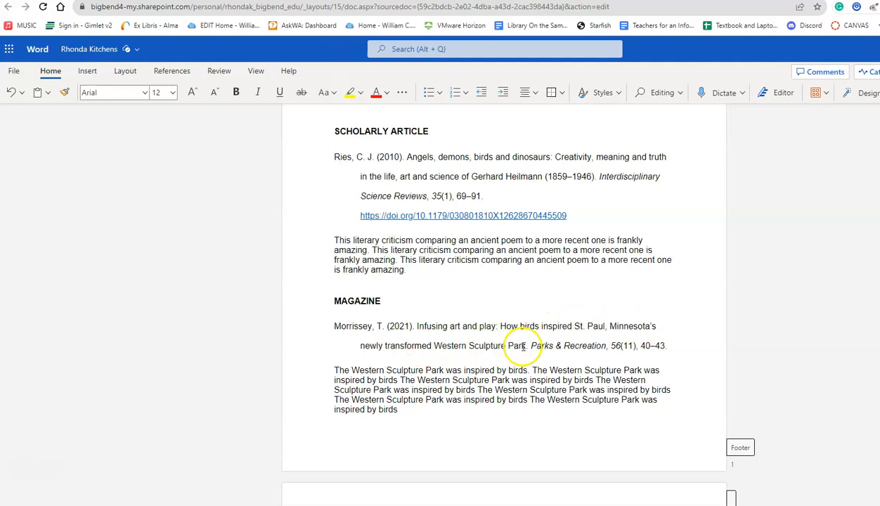
{"action": "left_click_drag", "start_coordinate": [525, 346], "coordinate": [439, 343]}
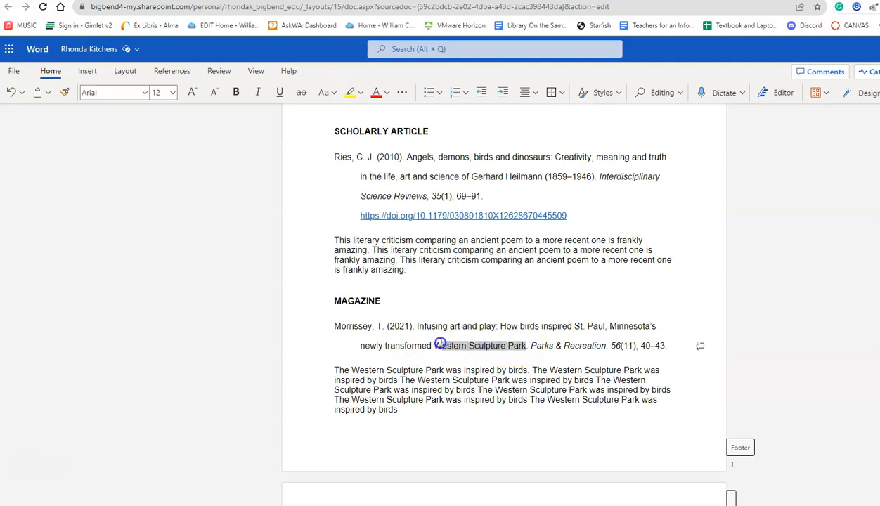
{"action": "left_click", "coordinate": [702, 286]}
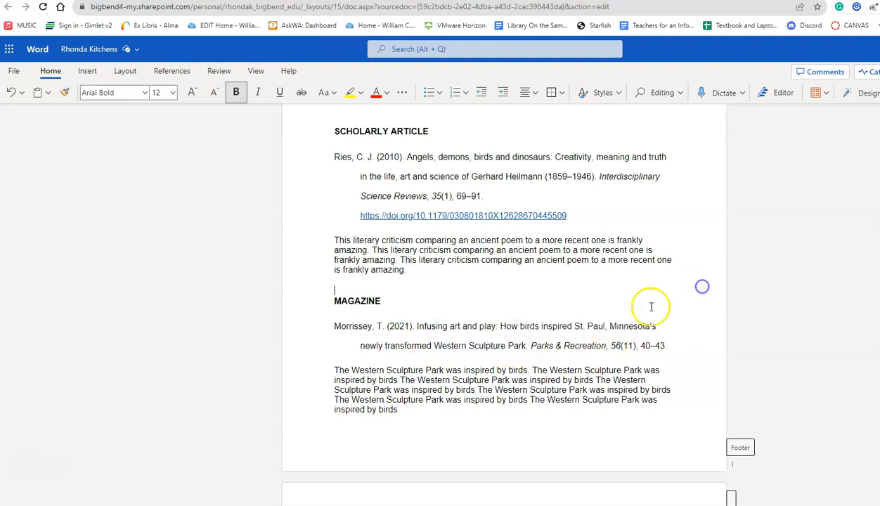
{"action": "left_click_drag", "start_coordinate": [575, 327], "coordinate": [658, 326]}
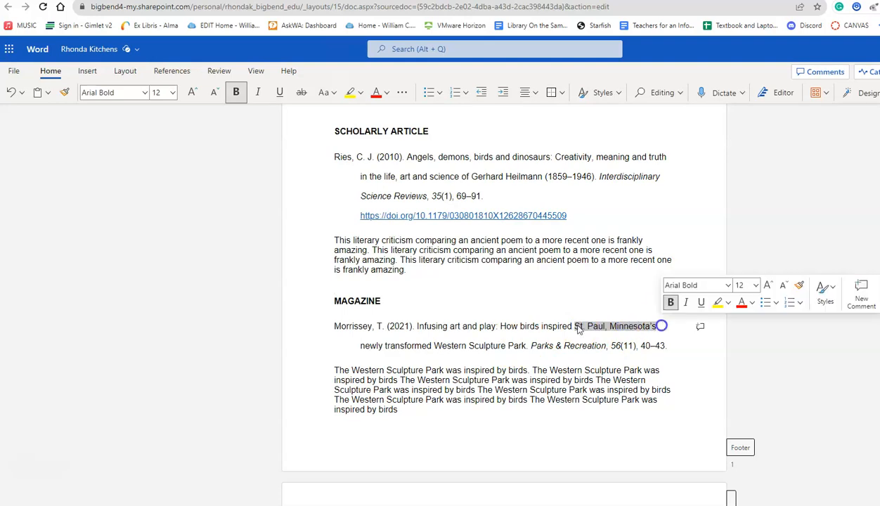
{"action": "left_click", "coordinate": [424, 326]}
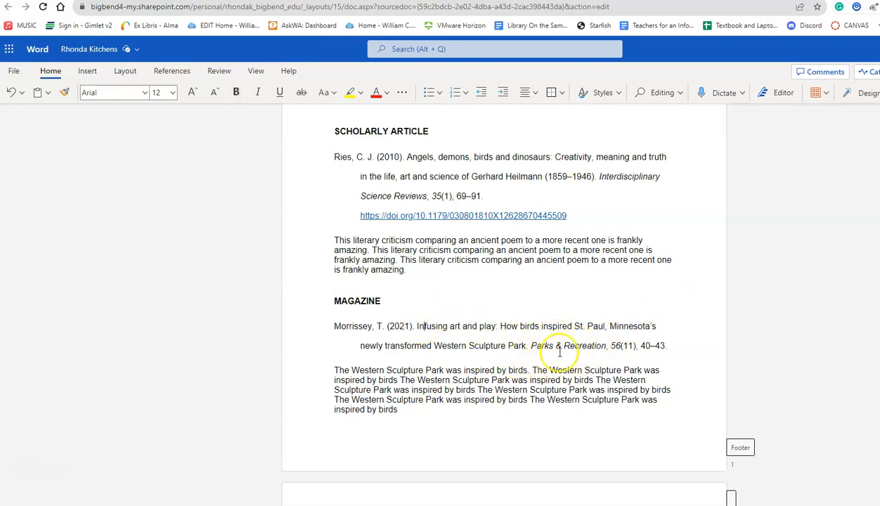
{"action": "double_click", "coordinate": [615, 345]}
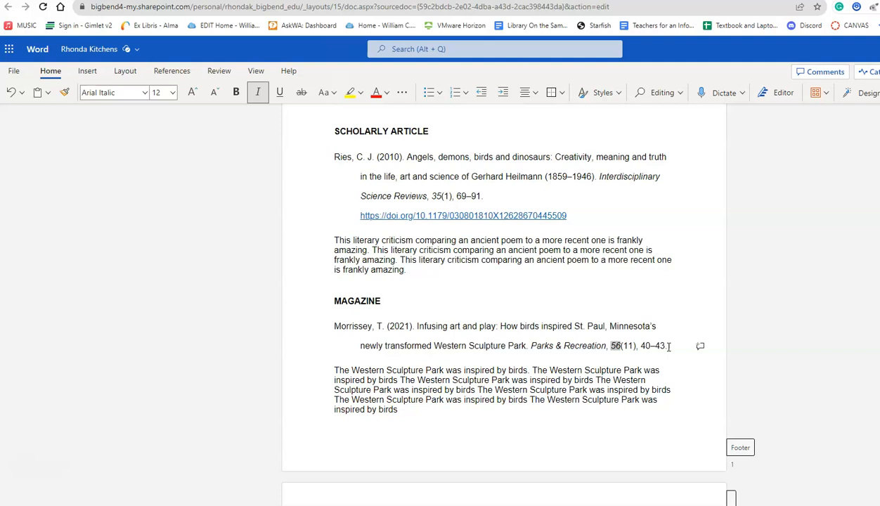
{"action": "scroll", "coordinate": [633, 348], "scroll_direction": "up", "scroll_amount": 1}
{"action": "scroll", "coordinate": [484, 422], "scroll_direction": "down", "scroll_amount": 1}
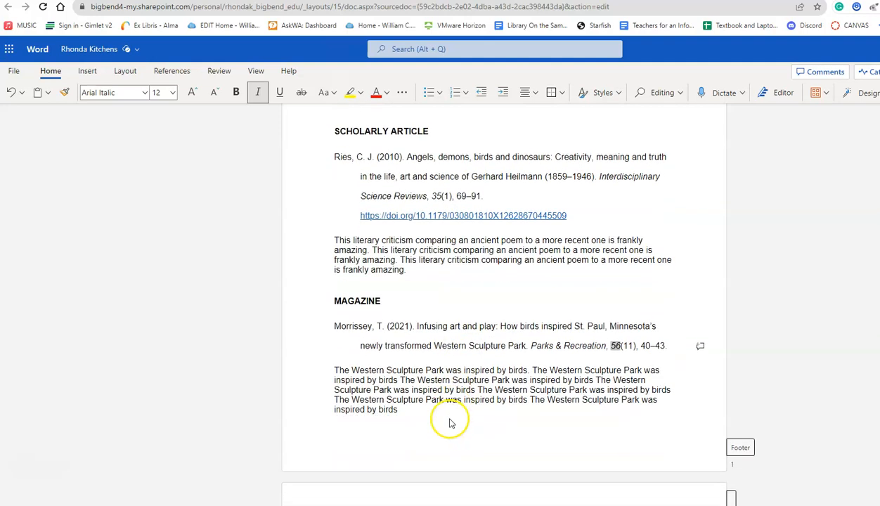
{"action": "left_click", "coordinate": [387, 389]}
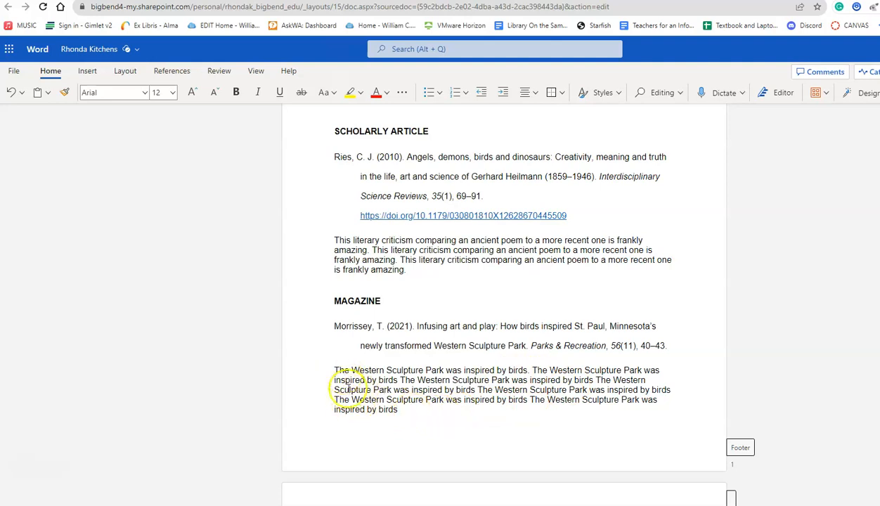
{"action": "left_click_drag", "start_coordinate": [401, 414], "coordinate": [343, 375]}
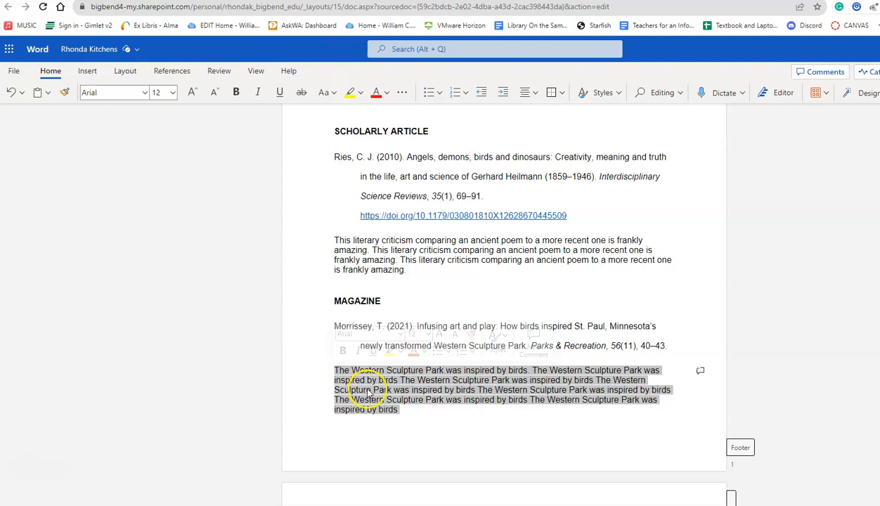
{"action": "left_click", "coordinate": [457, 428]}
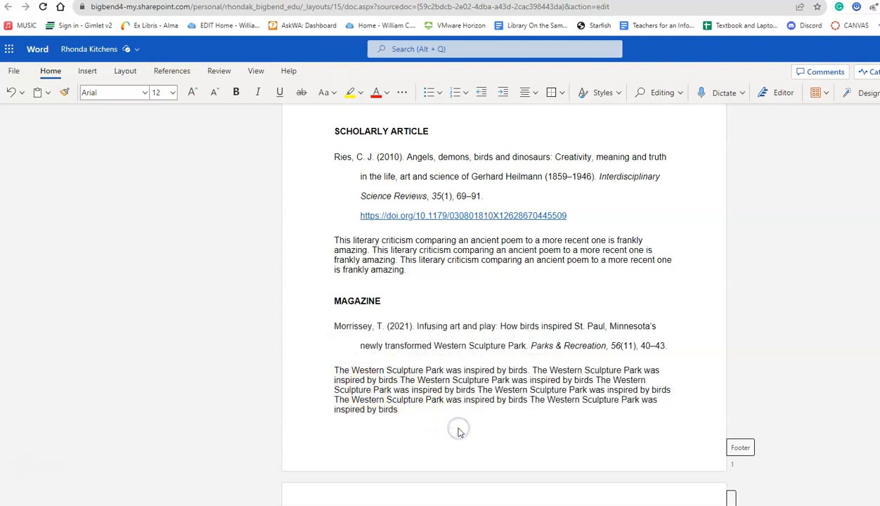
{"action": "scroll", "coordinate": [457, 429], "scroll_direction": "up", "scroll_amount": 3}
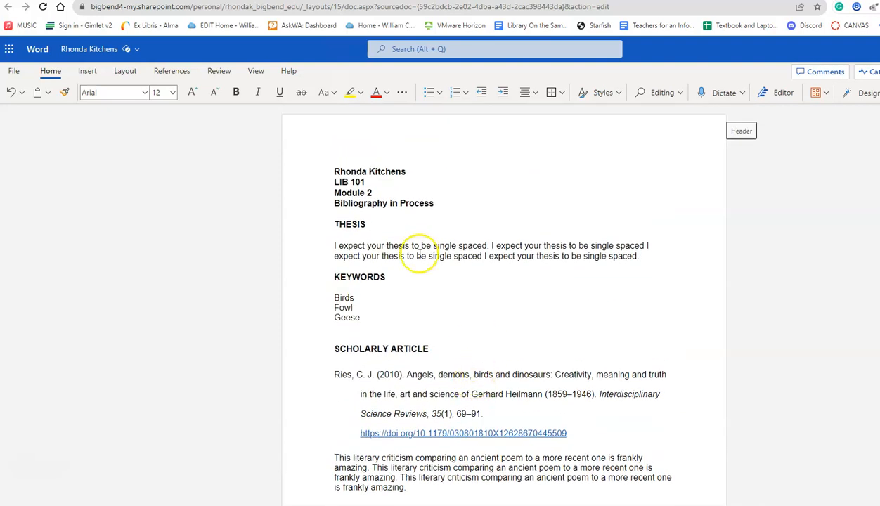
{"action": "scroll", "coordinate": [436, 246], "scroll_direction": "down", "scroll_amount": 5}
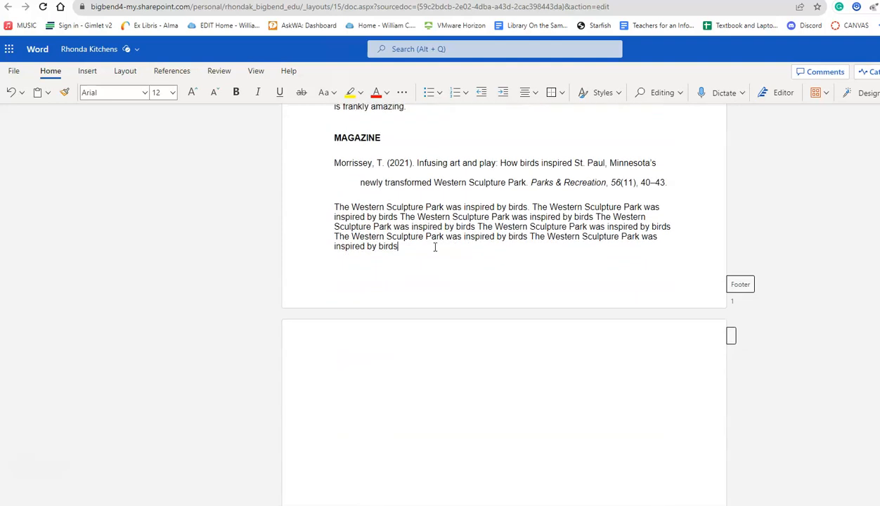
{"action": "scroll", "coordinate": [492, 271], "scroll_direction": "up", "scroll_amount": 5}
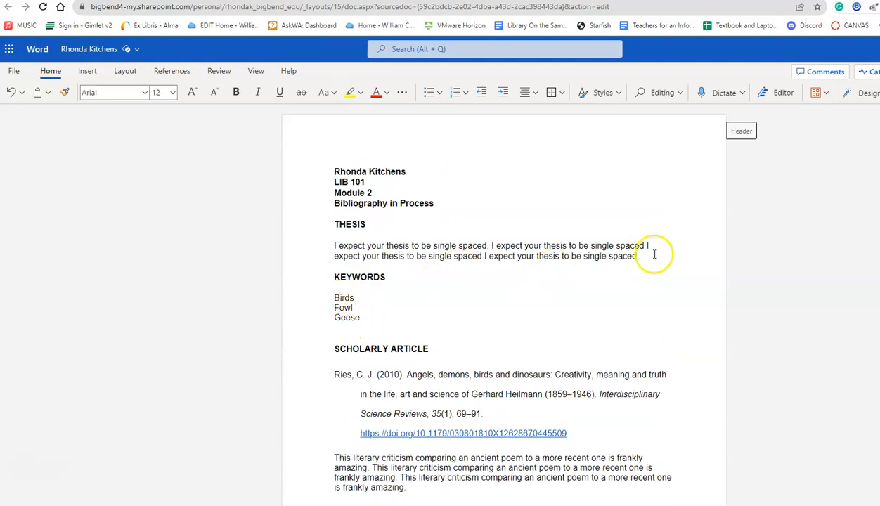
{"action": "scroll", "coordinate": [501, 275], "scroll_direction": "down", "scroll_amount": 1}
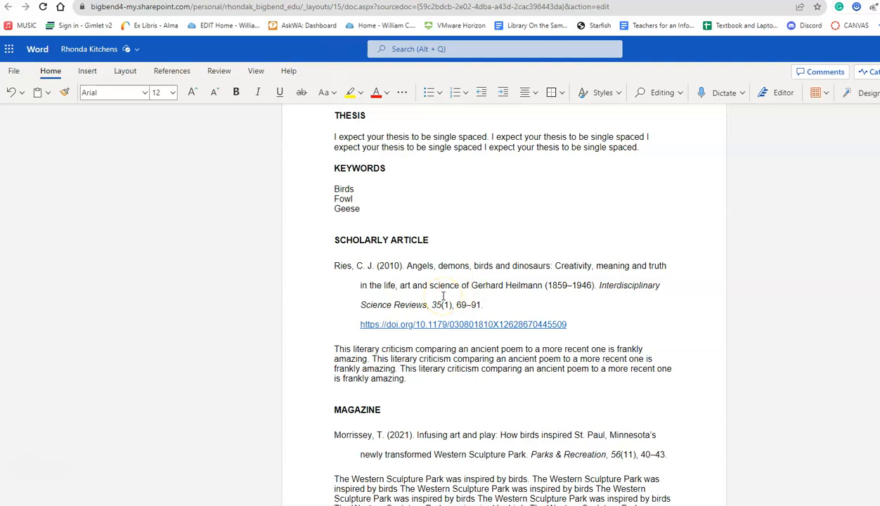
{"action": "scroll", "coordinate": [428, 323], "scroll_direction": "down", "scroll_amount": 1}
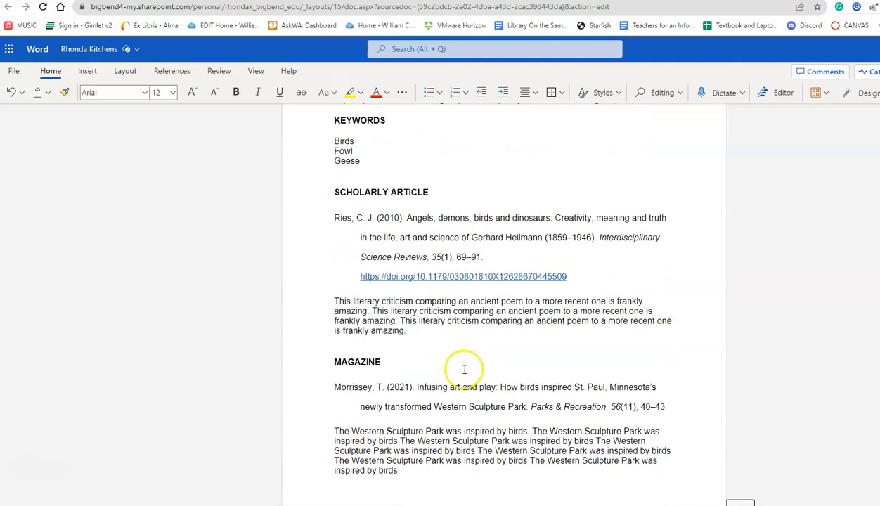
{"action": "left_click_drag", "start_coordinate": [334, 294], "coordinate": [408, 327]}
{"action": "scroll", "coordinate": [435, 342], "scroll_direction": "down", "scroll_amount": 1}
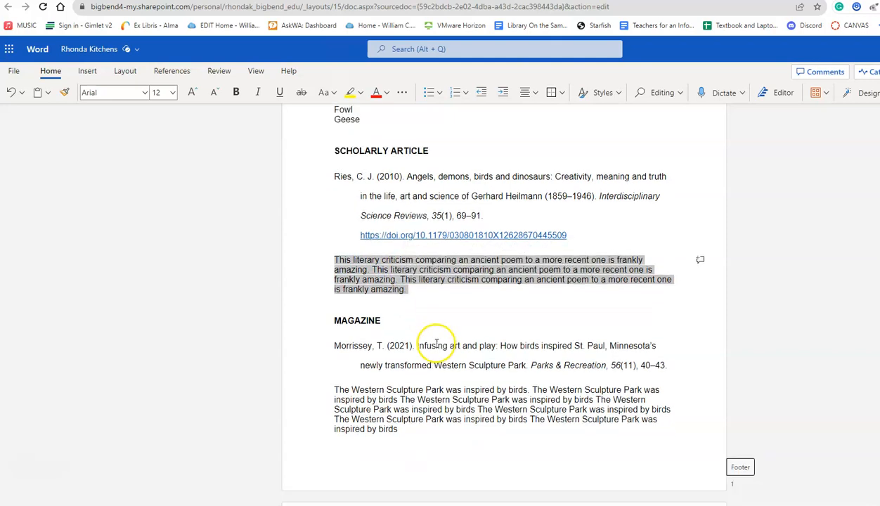
{"action": "scroll", "coordinate": [471, 348], "scroll_direction": "down", "scroll_amount": 2}
{"action": "scroll", "coordinate": [481, 334], "scroll_direction": "up", "scroll_amount": 6}
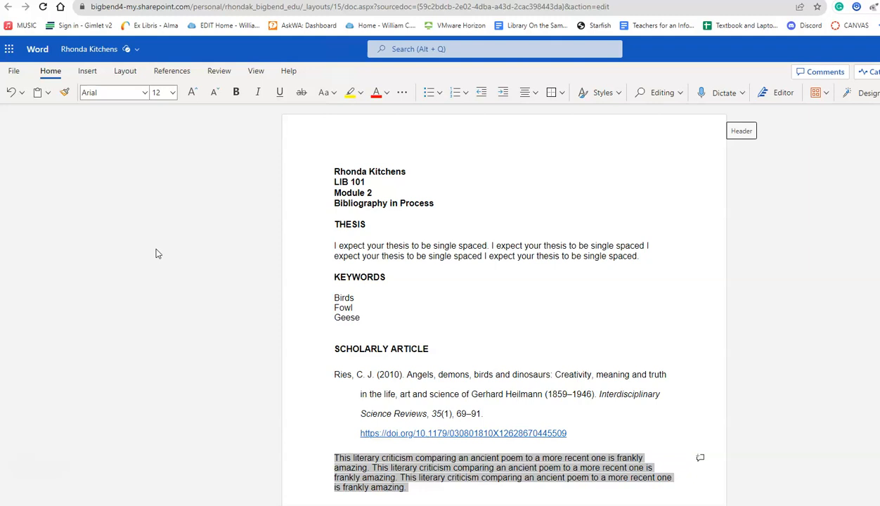
{"action": "left_click", "coordinate": [48, 423]}
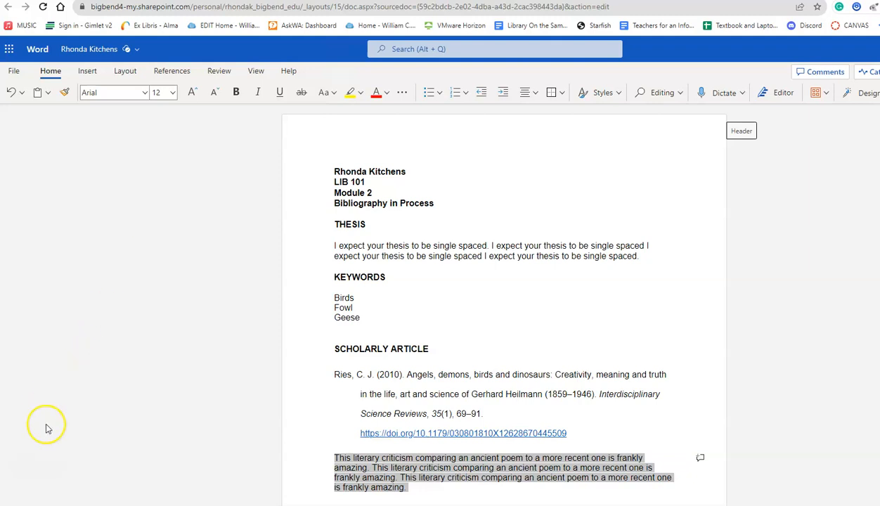